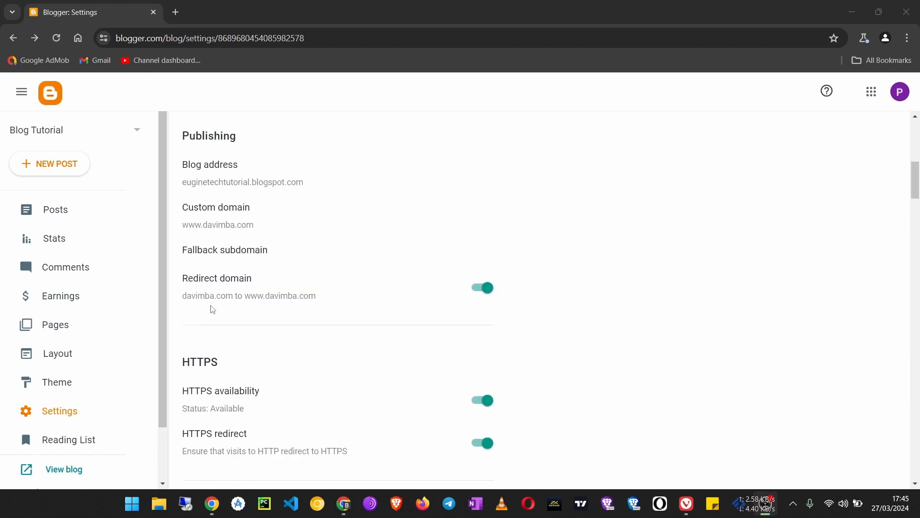
Search Google for "google adsense" in a new browser tab.
left_click(852, 12)
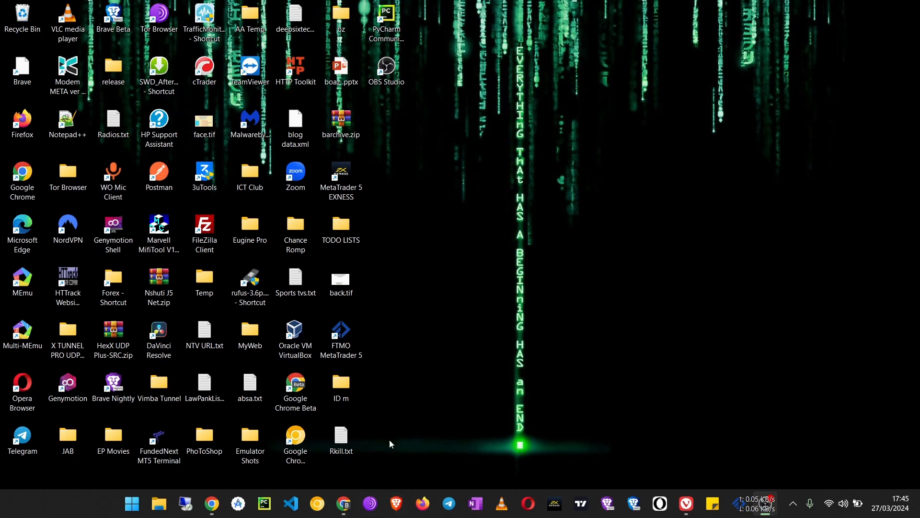
left_click(344, 503)
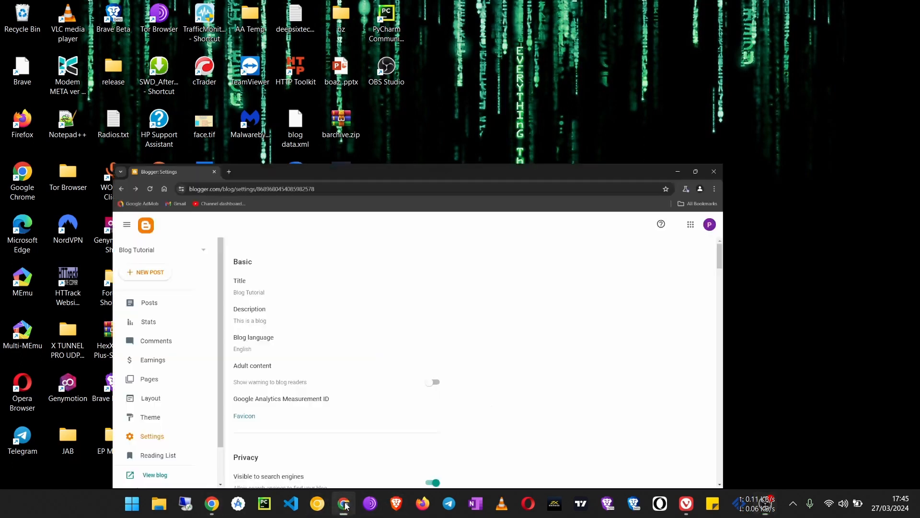
left_click(175, 12)
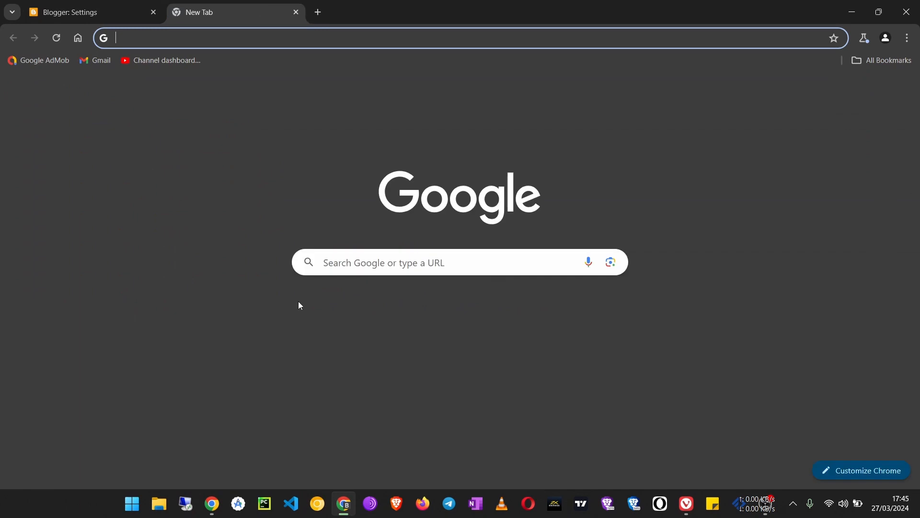
type("google a")
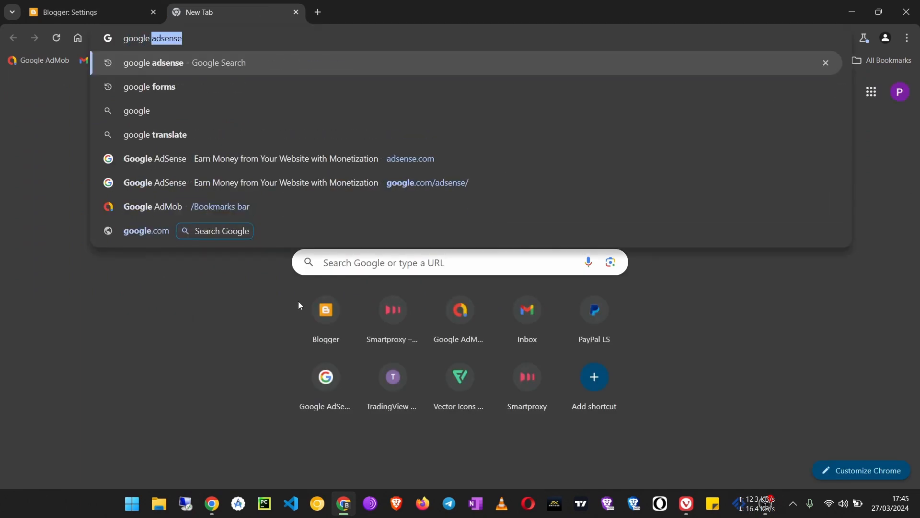
type("dsense")
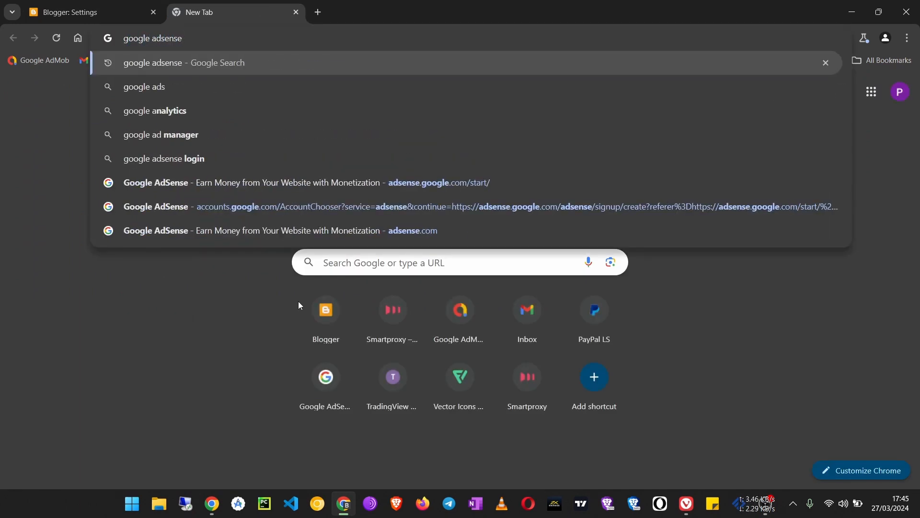
key("Return")
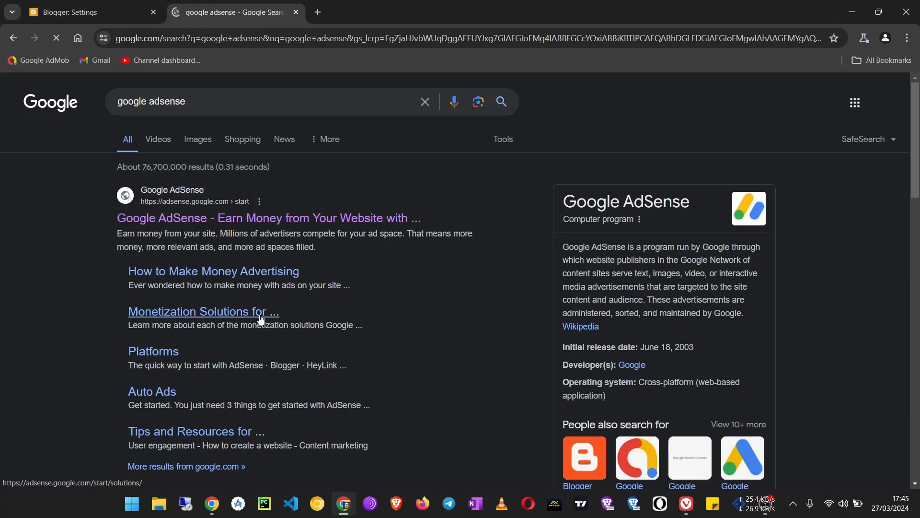
View the published blog from Blogger to check its web address, close it, and return to the AdSense search results.
left_click(94, 4)
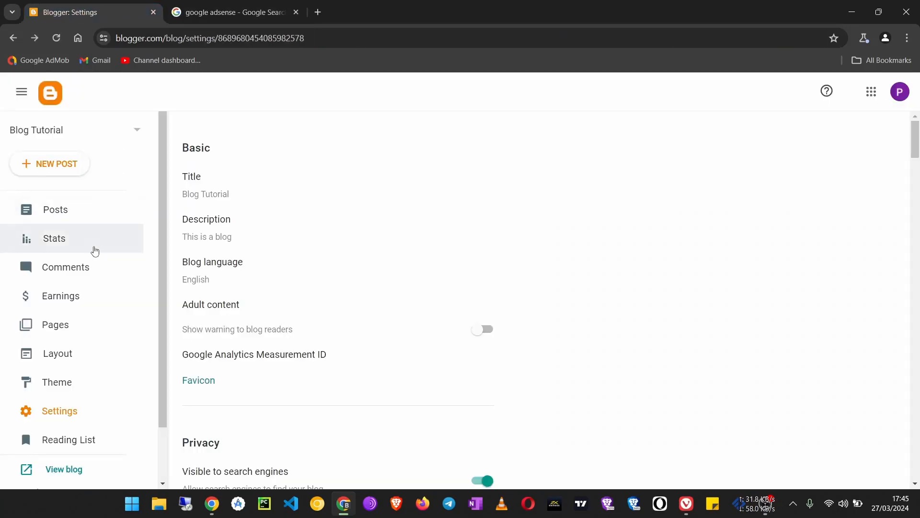
scroll(86, 386, "down", 2)
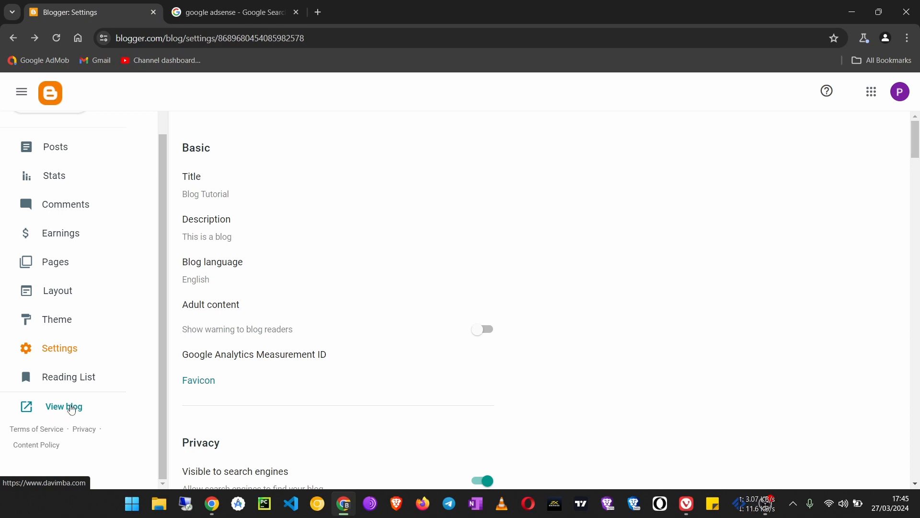
left_click(71, 410)
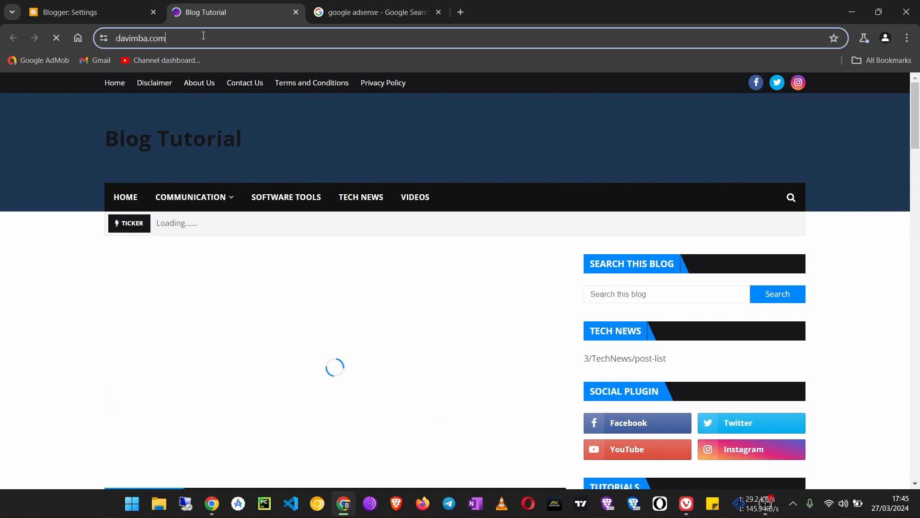
left_click(203, 35)
left_click(188, 36)
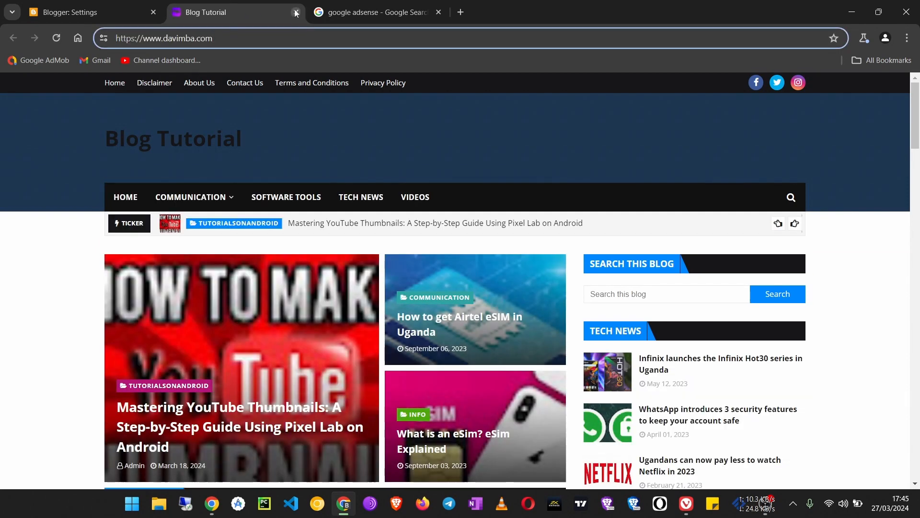
left_click(296, 12)
left_click(222, 16)
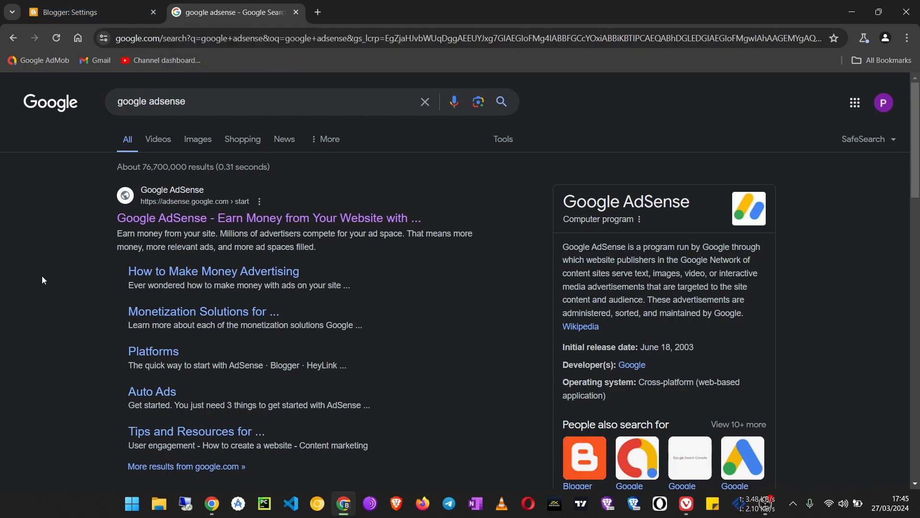
Open the Google AdSense website from the search results and start signing up with the existing Google account.
left_click(257, 218)
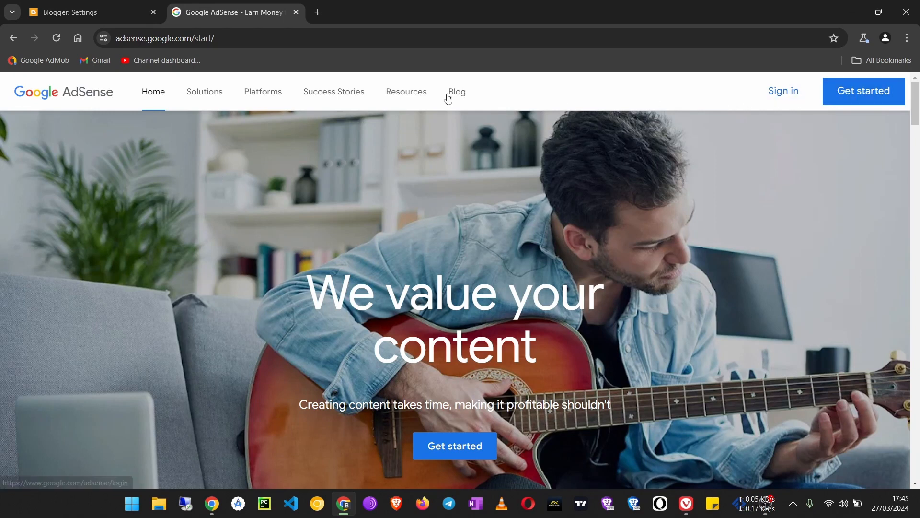
scroll(407, 287, "down", 6)
scroll(409, 288, "up", 6)
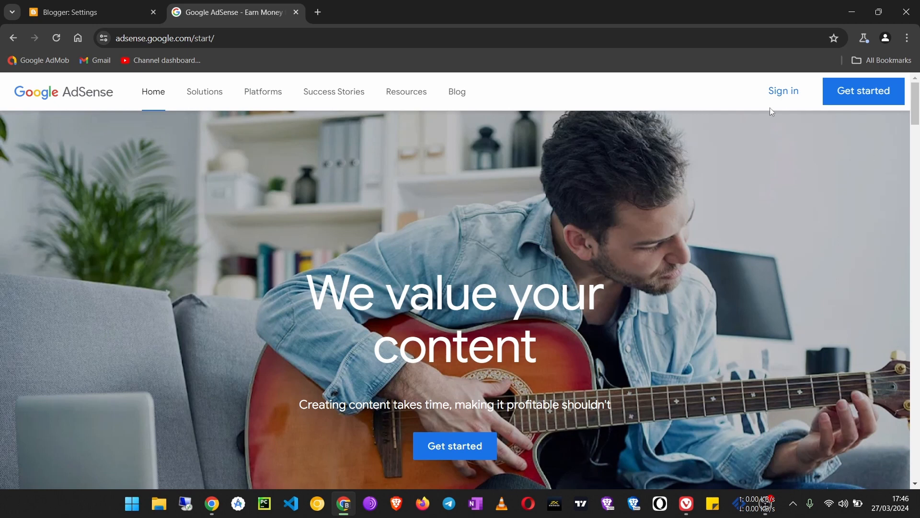
left_click(864, 94)
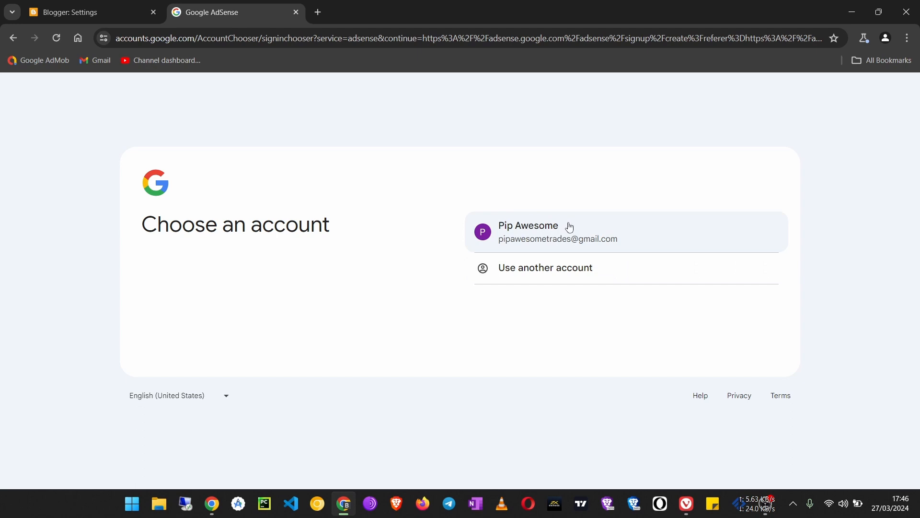
left_click(544, 239)
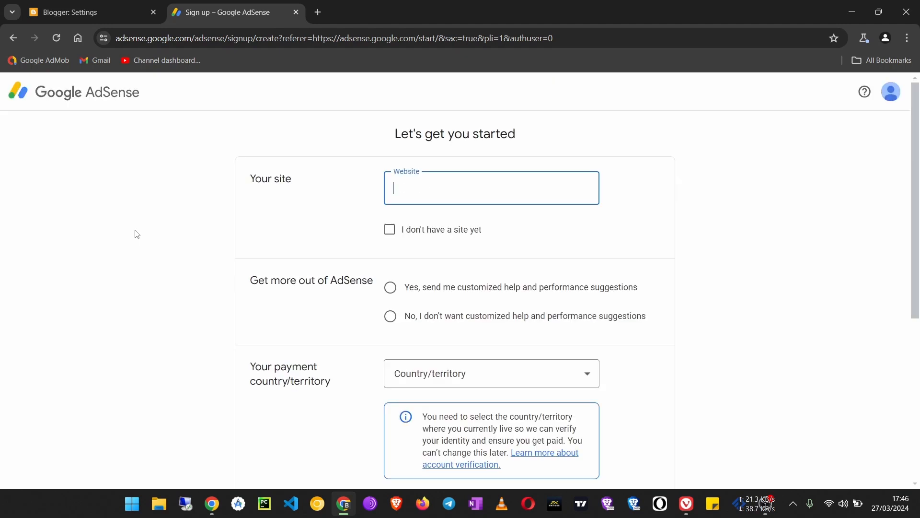
Enter davimba.com as the website in the AdSense sign-up form.
scroll(137, 234, "down", 5)
scroll(137, 234, "up", 5)
type("mba.com")
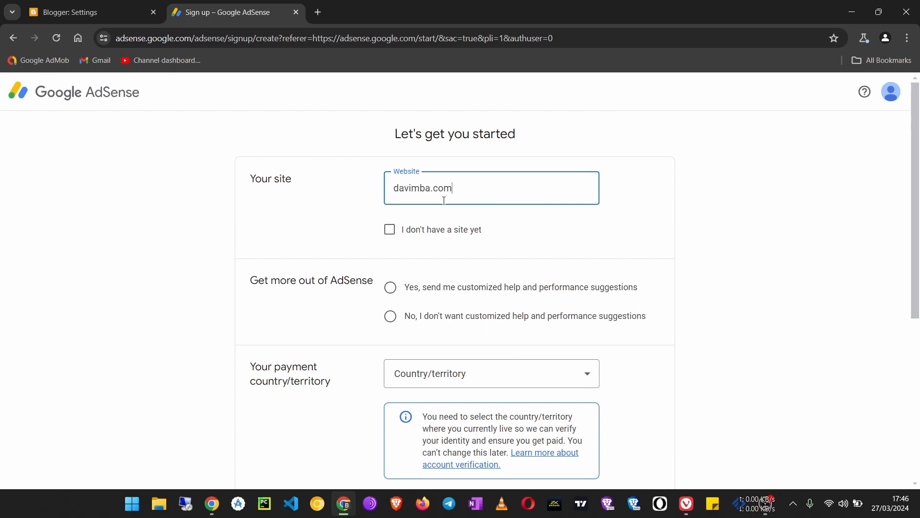
Mark that there is no site yet and decline customized help and performance suggestions.
left_click(390, 231)
scroll(389, 231, "down", 1)
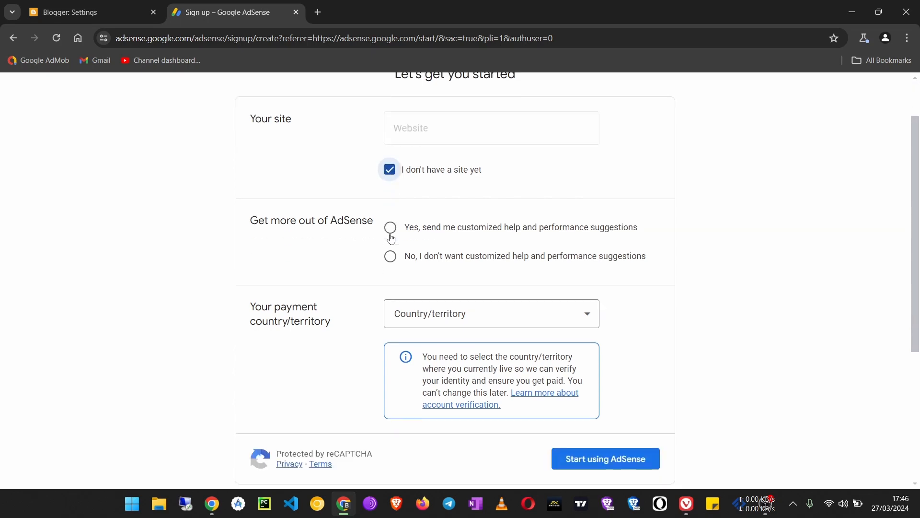
left_click(392, 259)
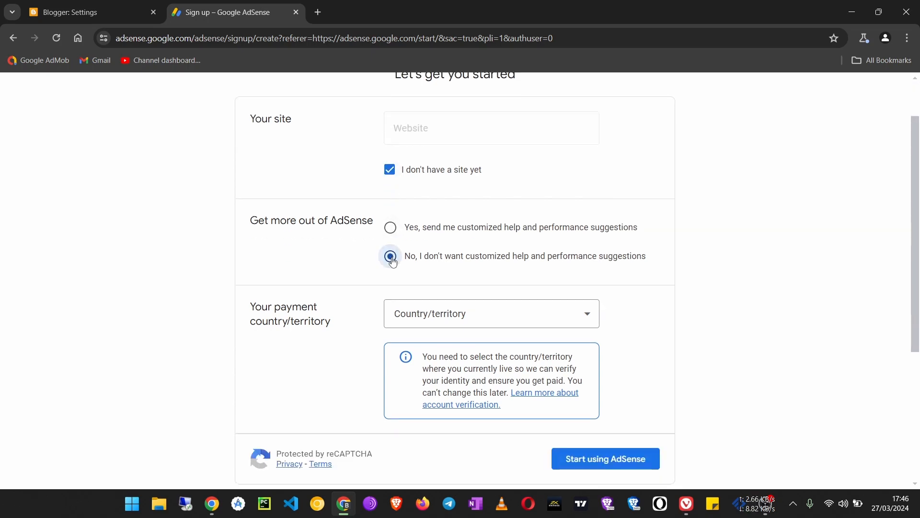
left_click(391, 228)
left_click(391, 258)
Choose Uganda as the payment country/territory.
scroll(431, 268, "down", 2)
left_click(446, 211)
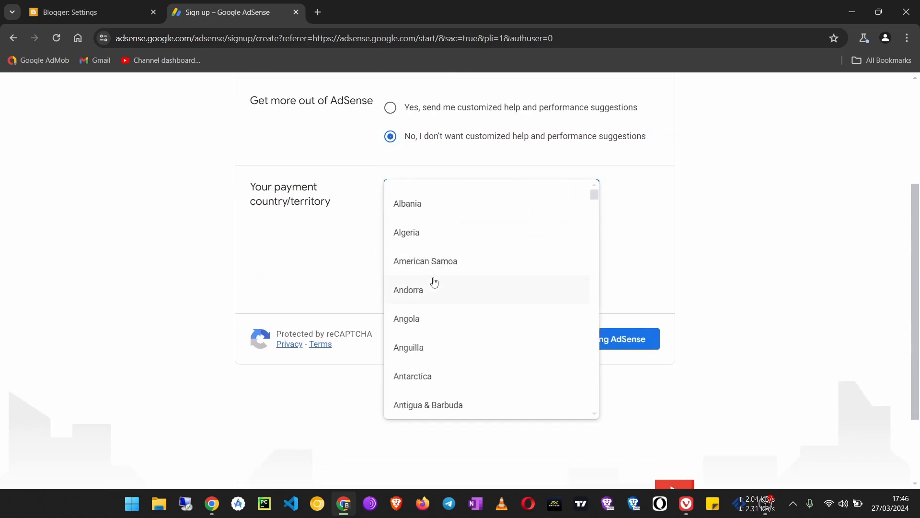
scroll(433, 282, "down", 15)
scroll(448, 404, "down", 20)
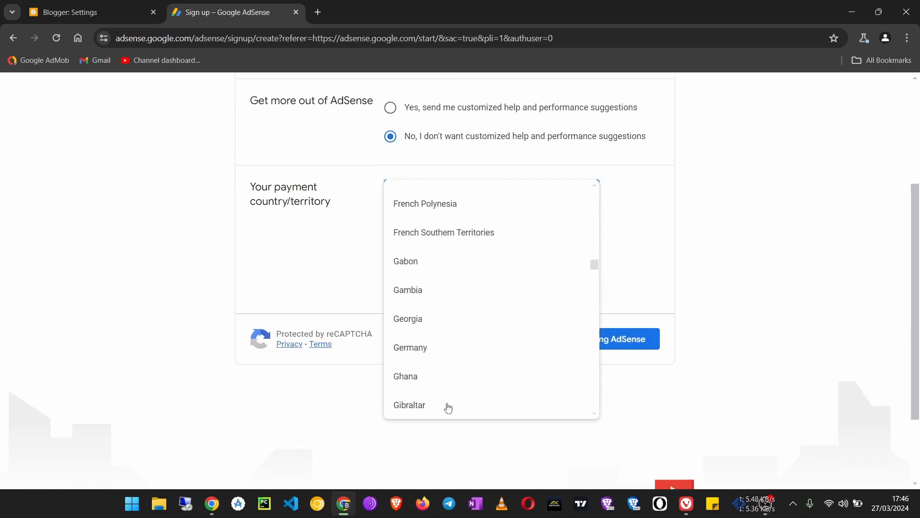
left_click_drag(595, 298, 583, 398)
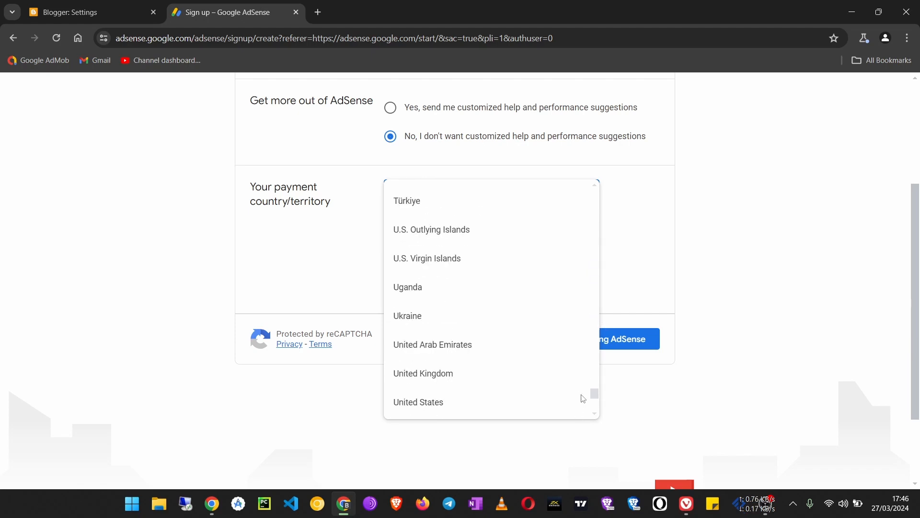
left_click(445, 289)
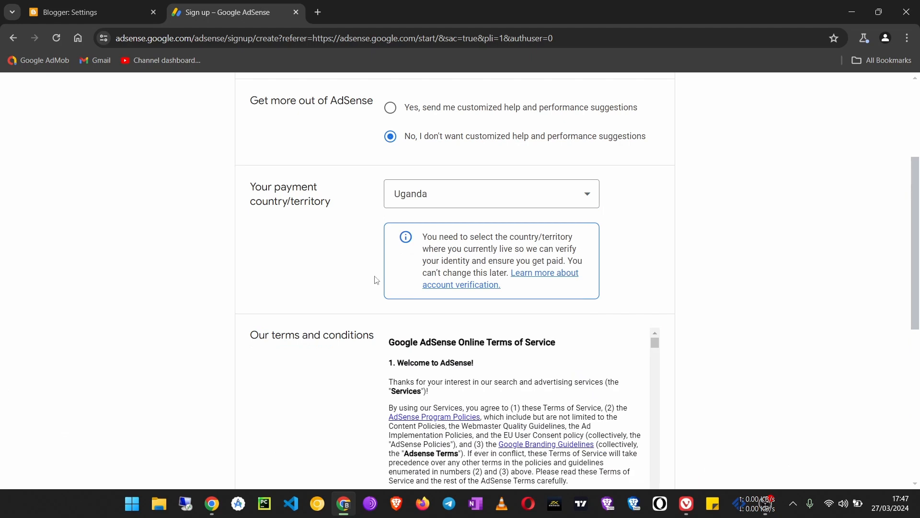
Accept the AdSense terms of service agreement and submit the sign-up form to start using AdSense.
scroll(367, 293, "down", 6)
scroll(373, 293, "up", 2)
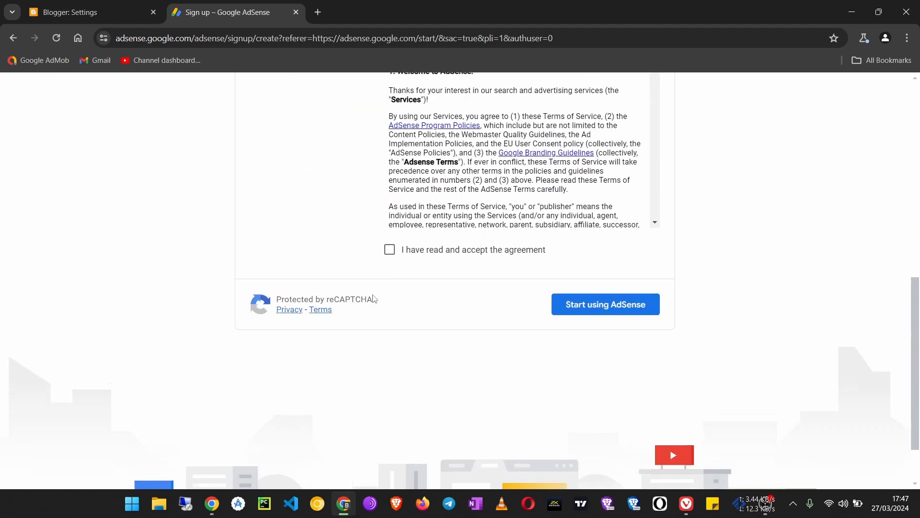
scroll(372, 302, "down", 1)
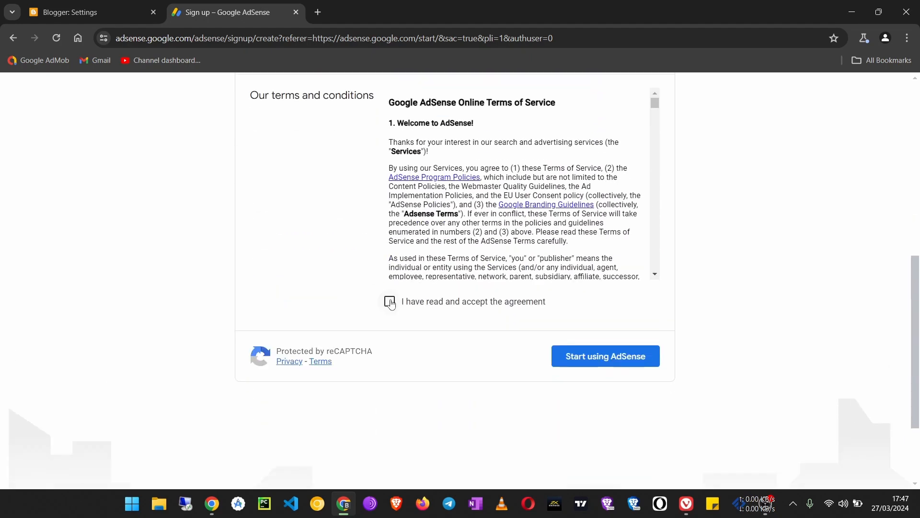
left_click(389, 301)
scroll(499, 312, "up", 4)
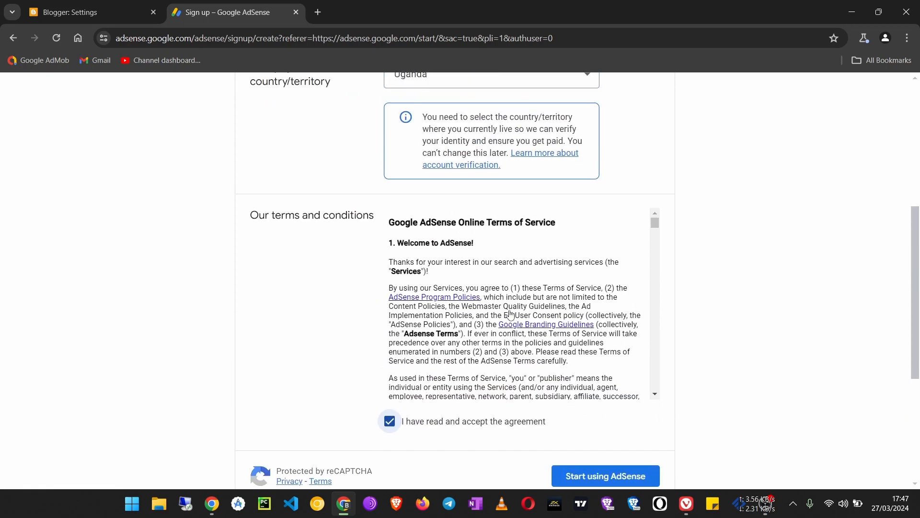
scroll(508, 312, "down", 4)
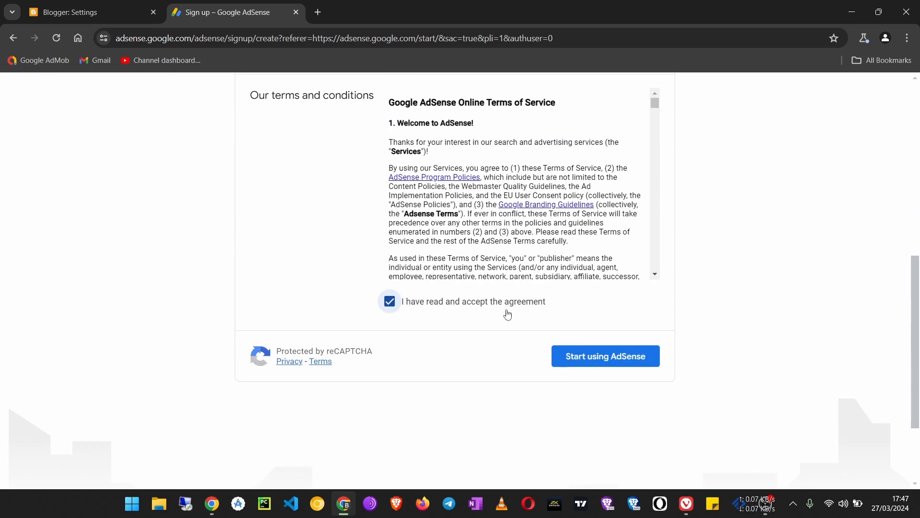
left_click(579, 360)
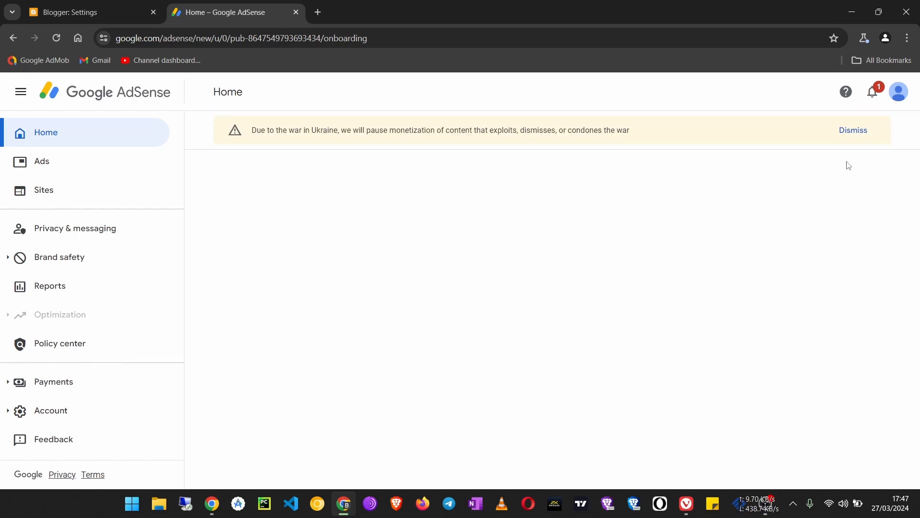
Dismiss the Ukraine notice and open the payments customer information form with Individual as the account type.
left_click(850, 131)
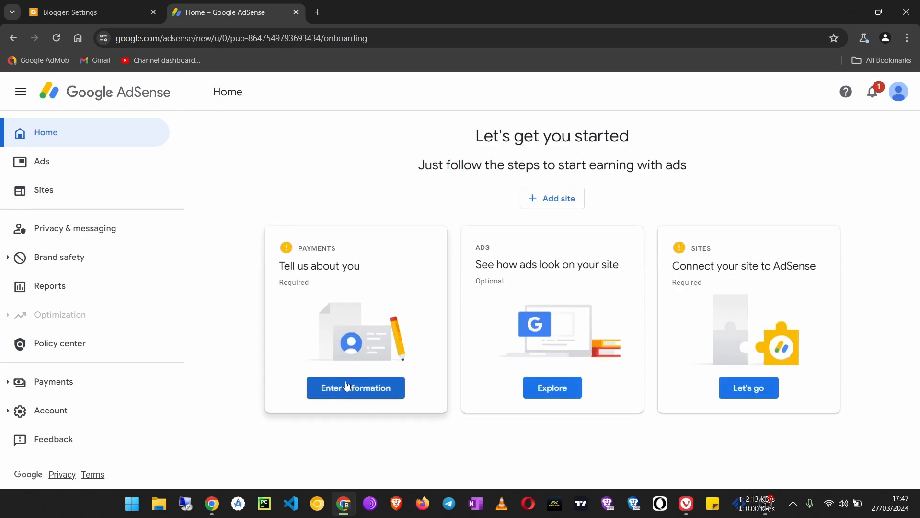
left_click(355, 388)
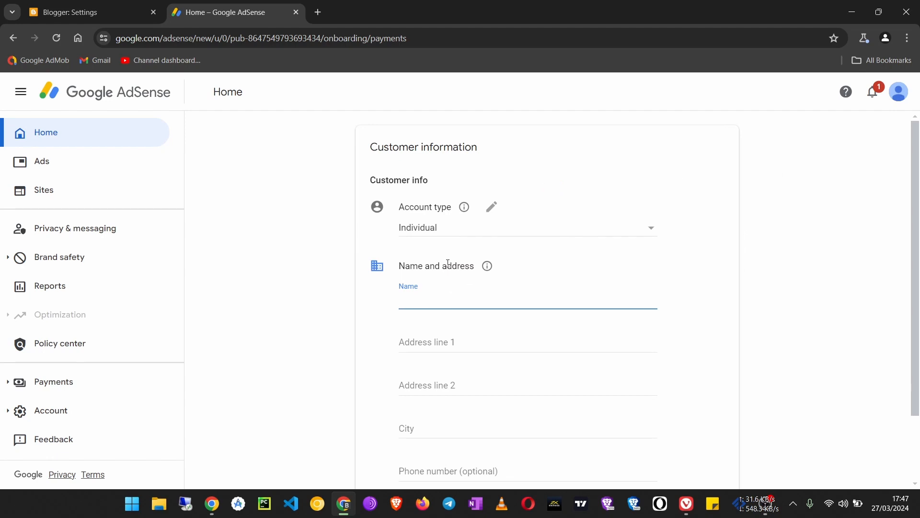
left_click(454, 235)
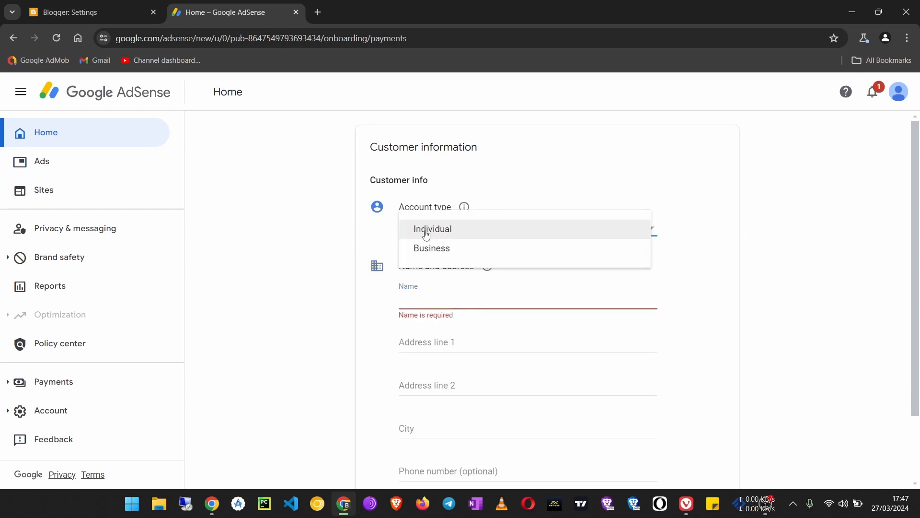
left_click(459, 230)
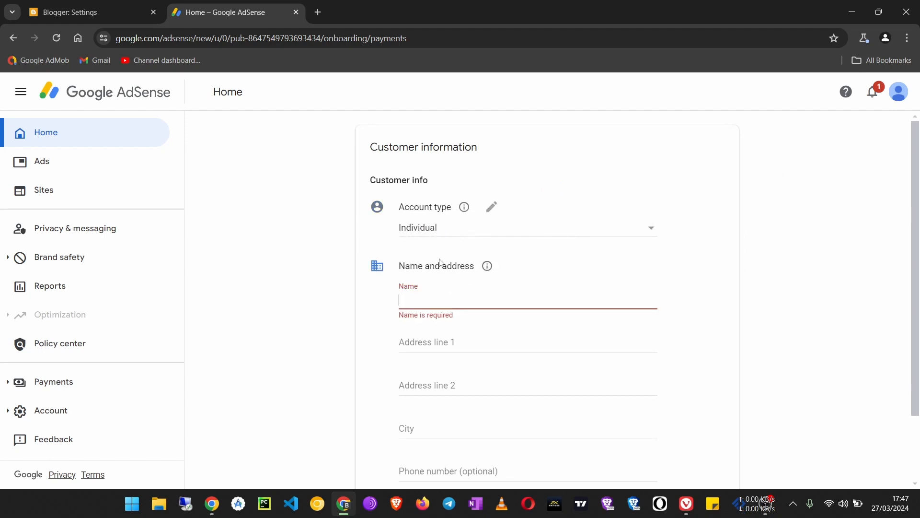
Try Business as the account type and switch back to Individual.
left_click(451, 238)
left_click(445, 251)
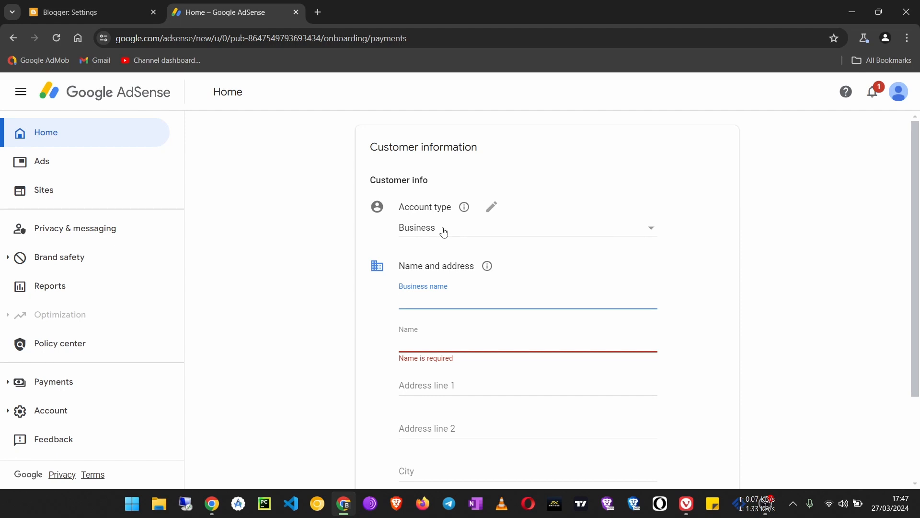
left_click(444, 232)
left_click(458, 211)
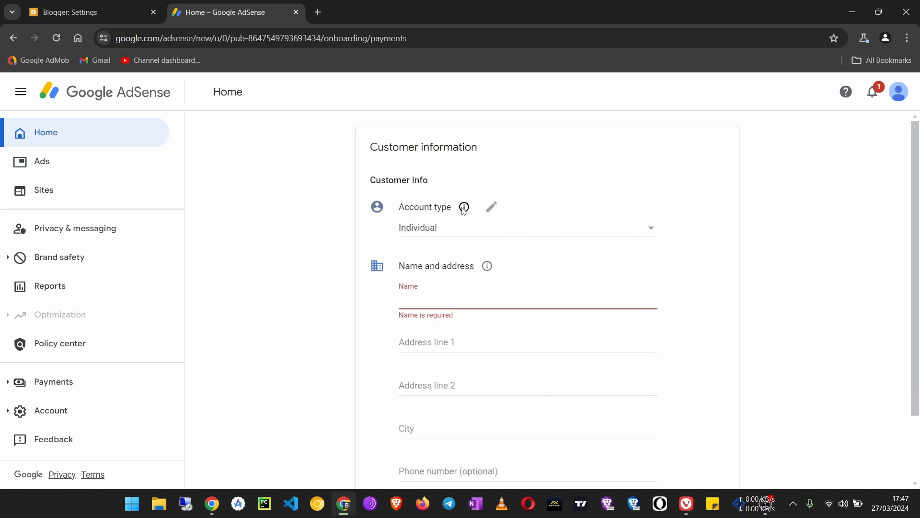
scroll(455, 241, "down", 1)
scroll(455, 241, "down", 1)
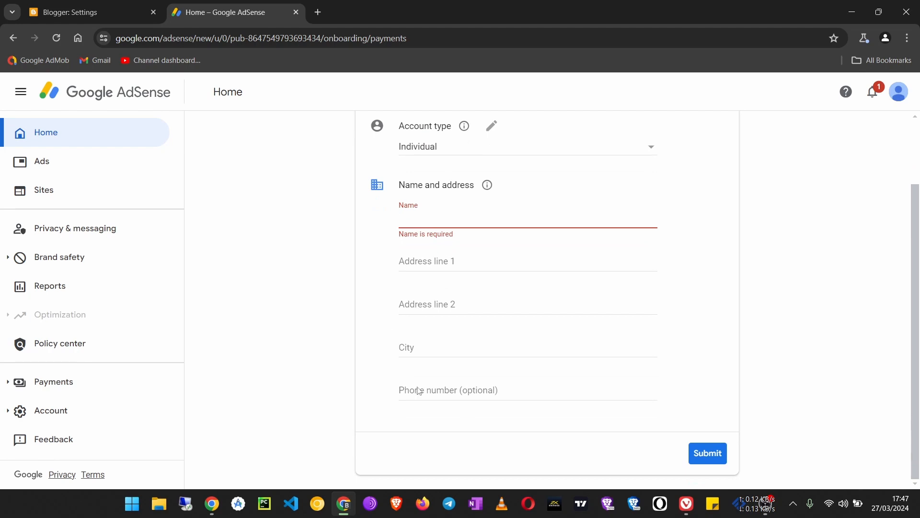
scroll(409, 343, "up", 2)
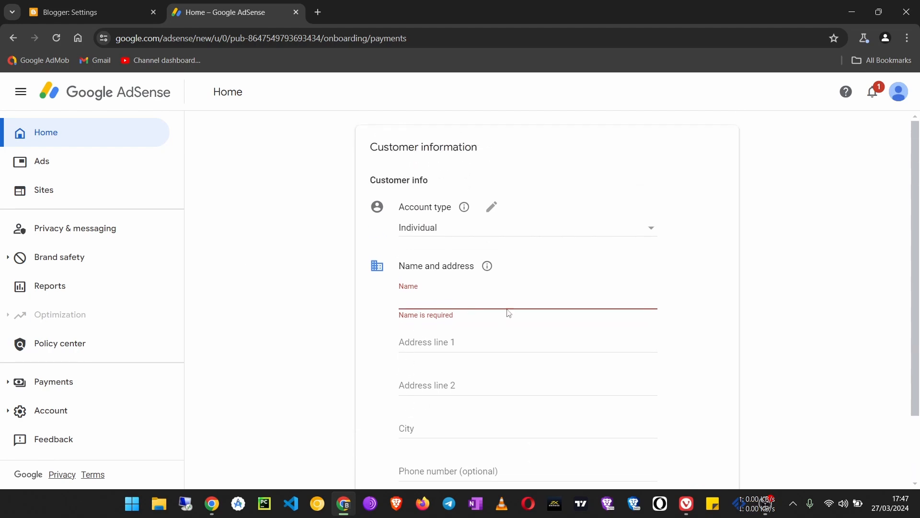
Look over the name, address, city and phone fields of the customer information form, then return to the AdSense home page.
scroll(437, 396, "down", 2)
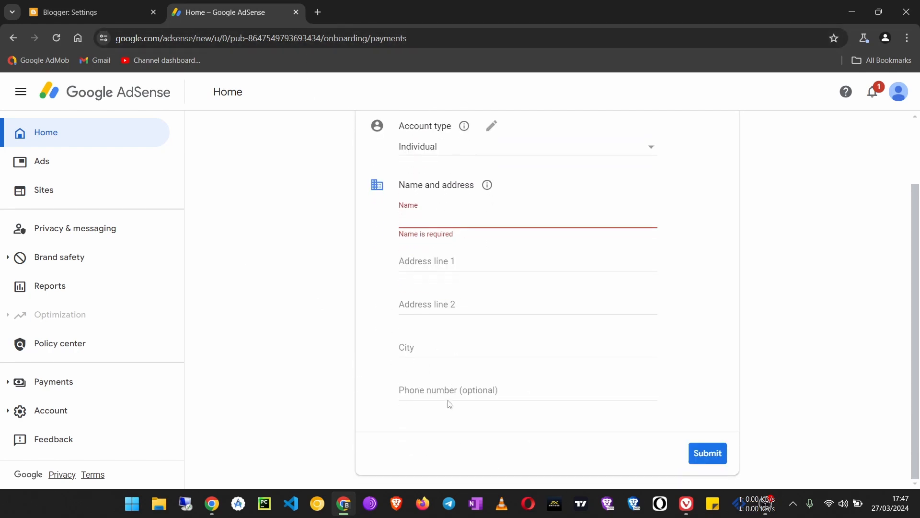
scroll(448, 398, "up", 1)
scroll(448, 398, "up", 1)
scroll(420, 380, "down", 2)
left_click(495, 308)
left_click(488, 262)
scroll(488, 307, "up", 2)
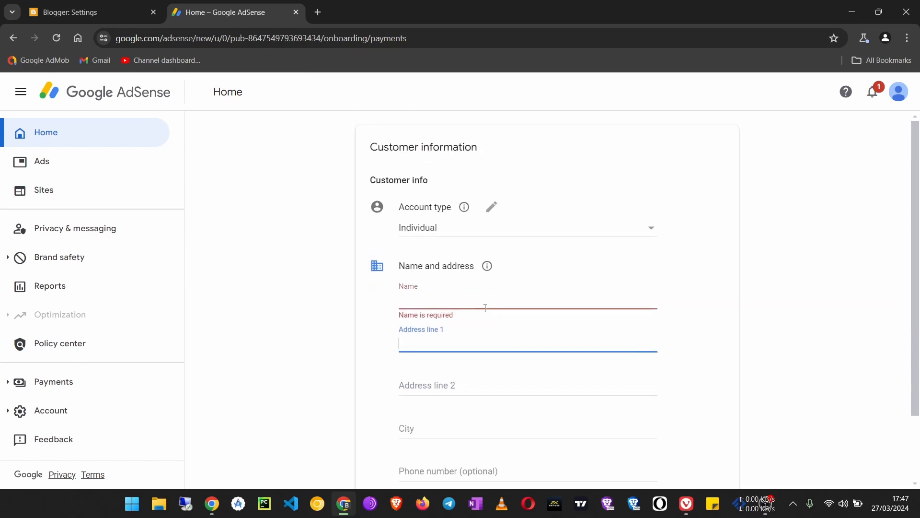
left_click(88, 132)
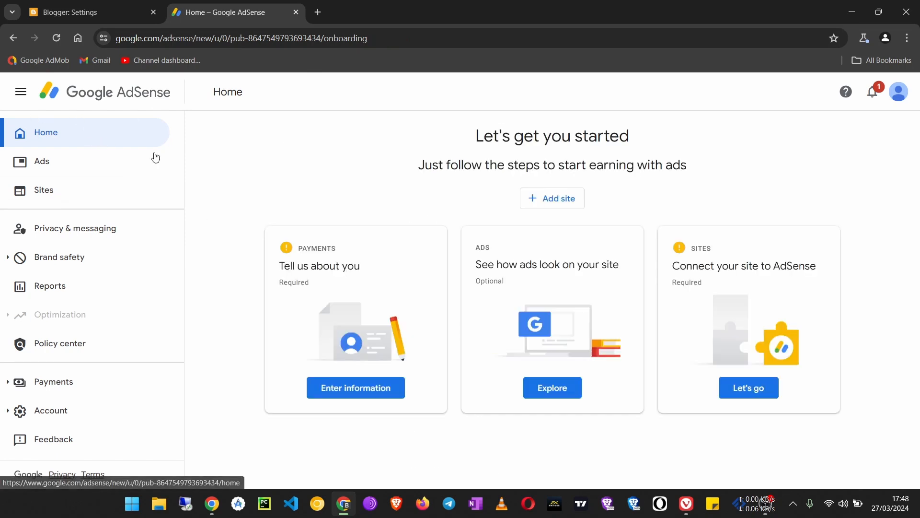
Switch to the Vivaldi browser window, refresh the Blogger posts page and open the Blog Tutorial blog.
left_click(852, 12)
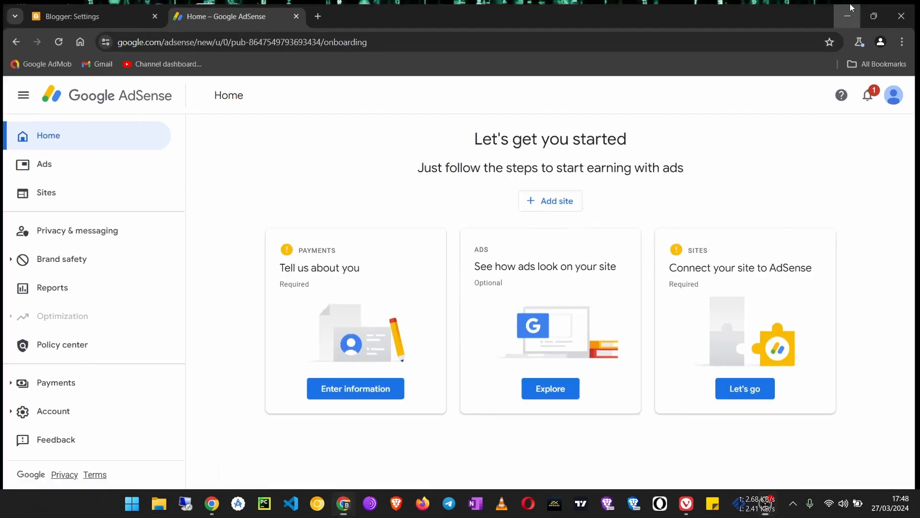
left_click(689, 503)
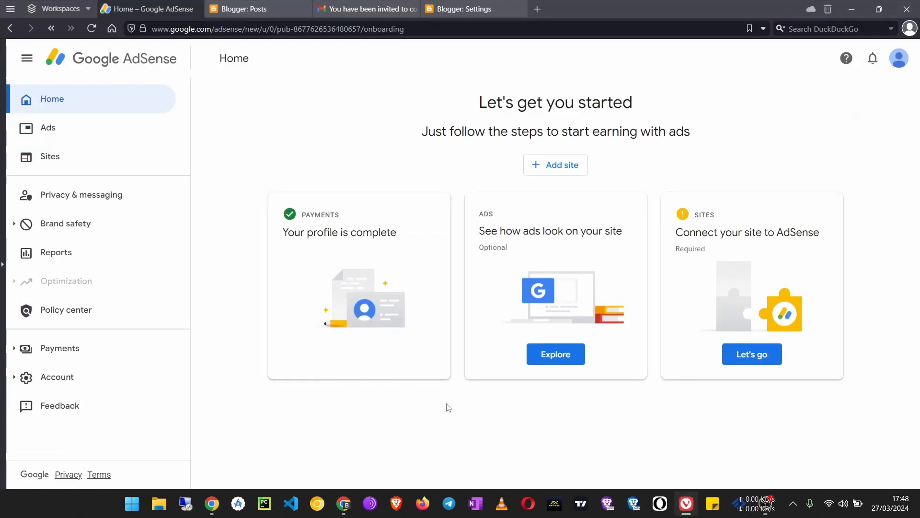
left_click(240, 8)
left_click(76, 96)
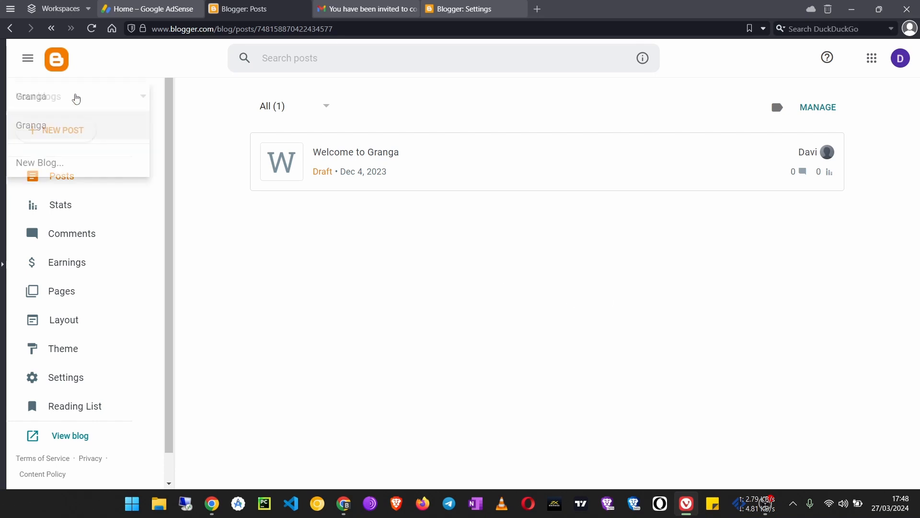
left_click(189, 154)
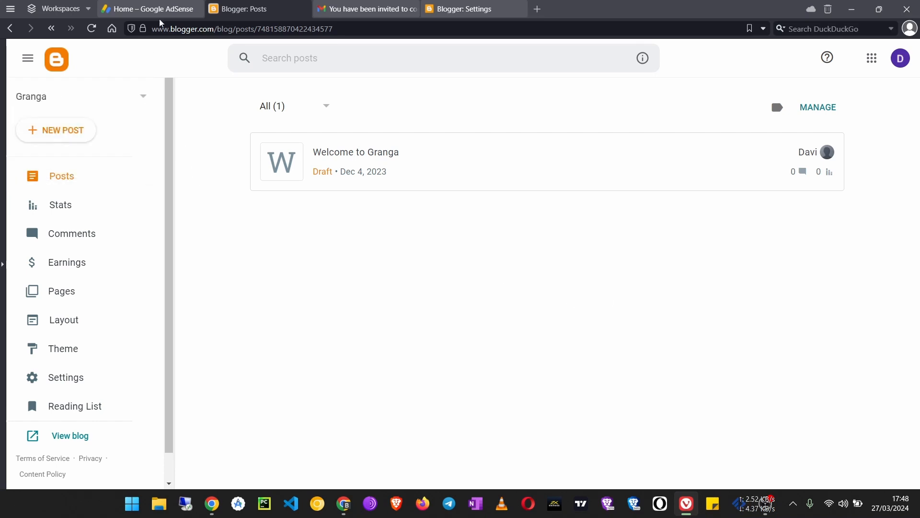
left_click(91, 29)
left_click(35, 100)
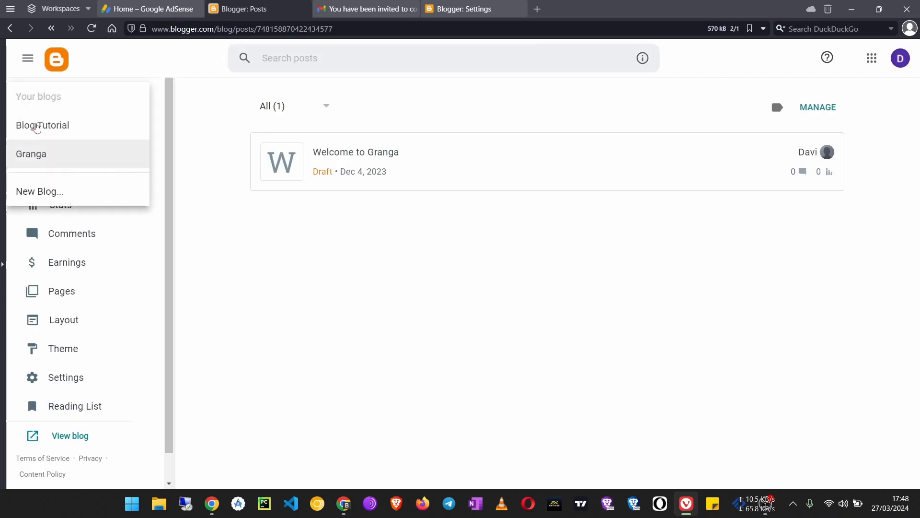
left_click(50, 130)
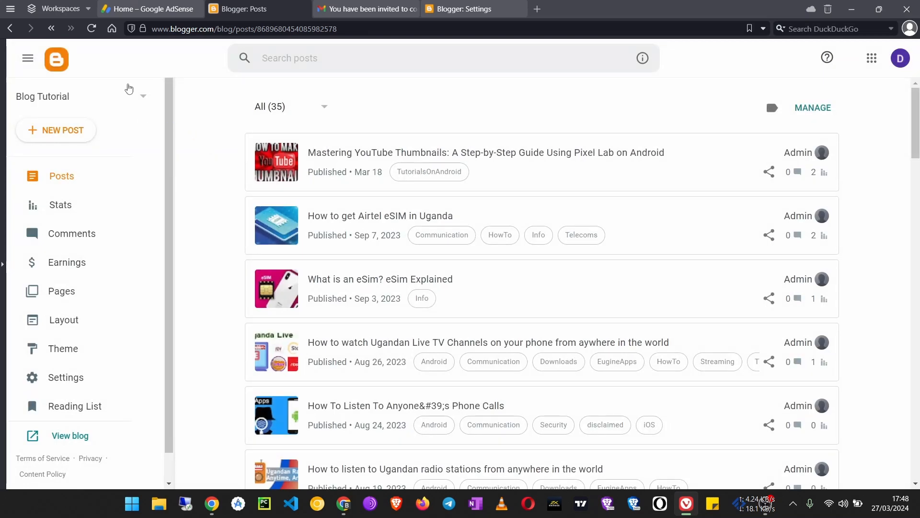
Connect the Blog Tutorial blog to AdSense from its earnings settings and look through the resulting page.
scroll(57, 275, "down", 1)
left_click(102, 234)
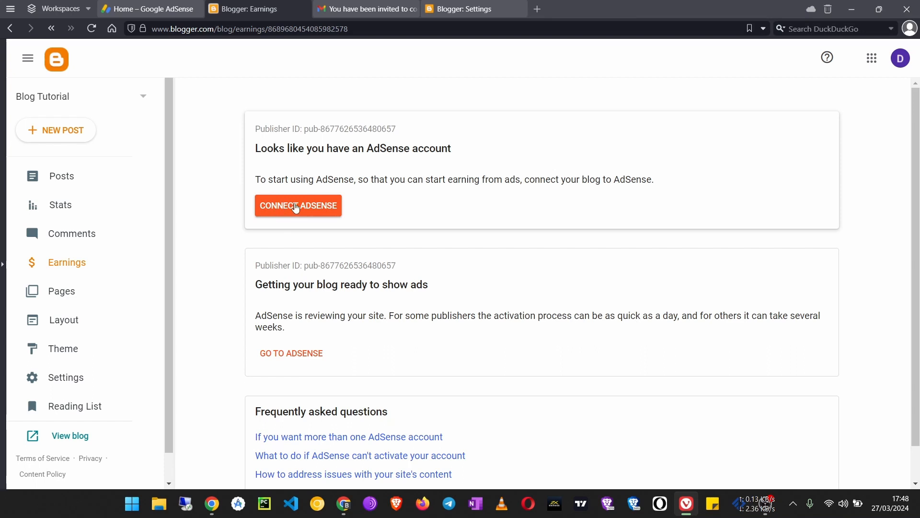
left_click(296, 208)
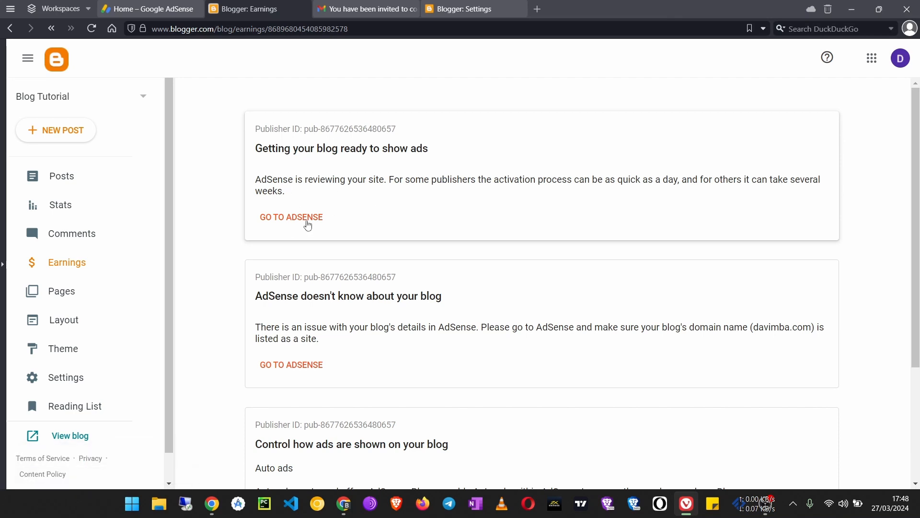
scroll(319, 223, "down", 3)
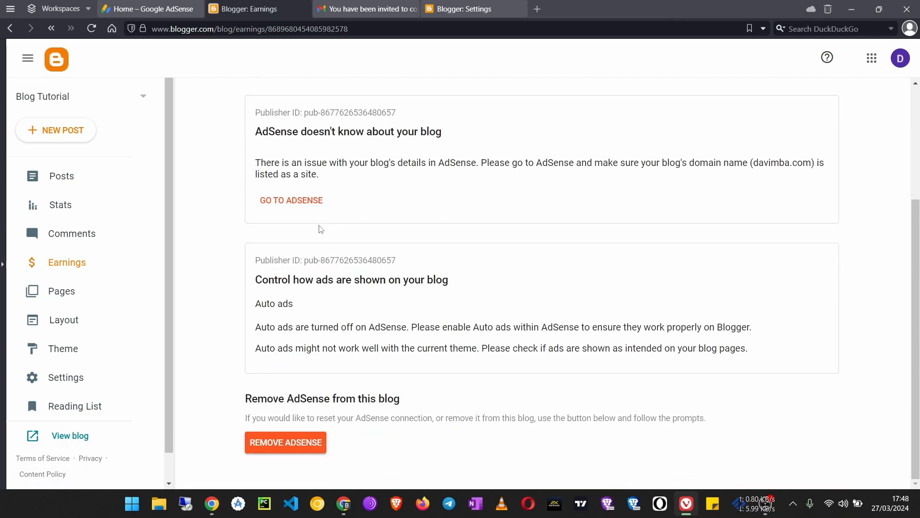
scroll(304, 222, "up", 3)
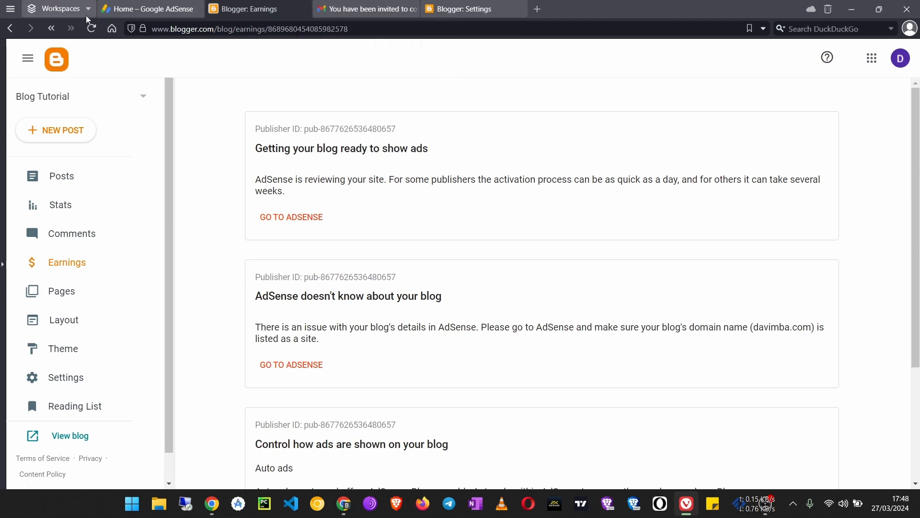
Reload AdSense and add davimba.com as a new site in the sites list.
left_click(137, 9)
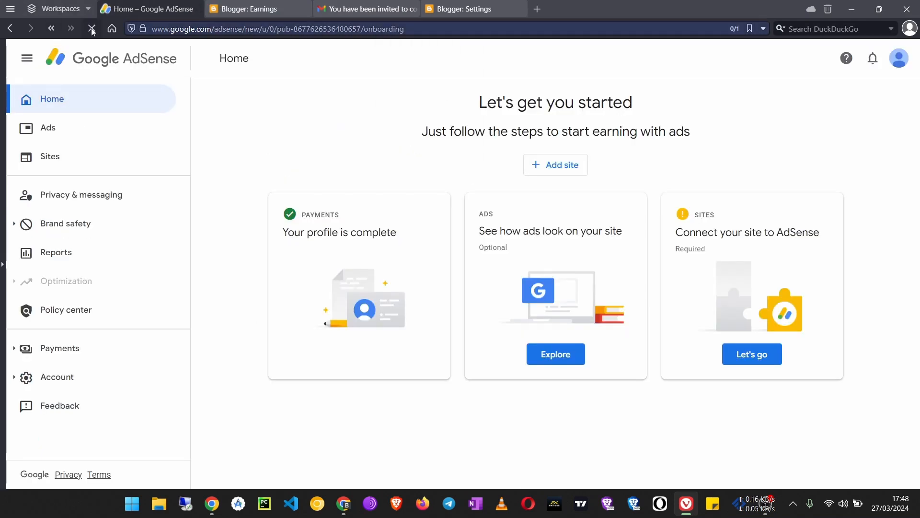
left_click(92, 29)
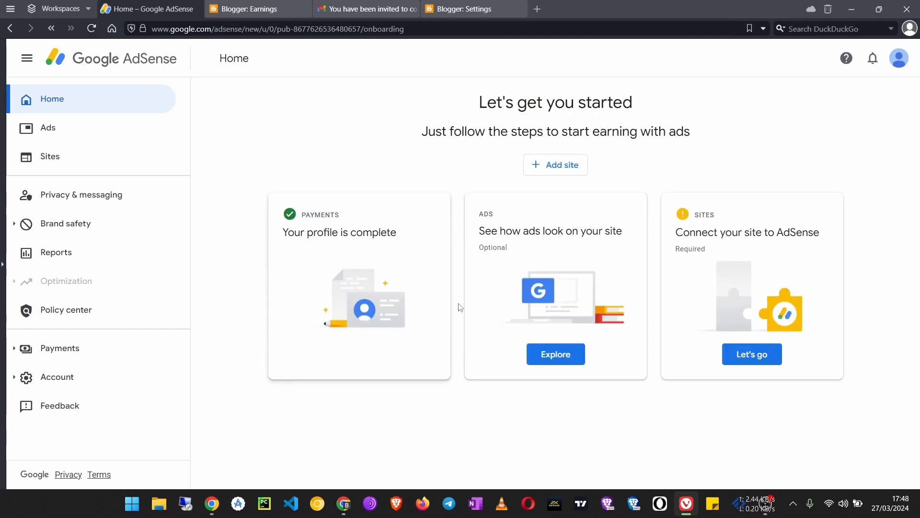
left_click(70, 165)
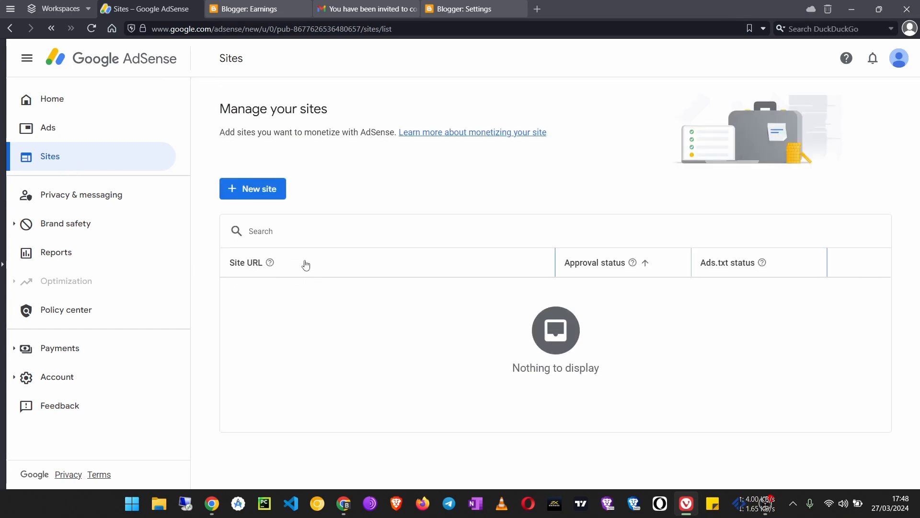
left_click(258, 188)
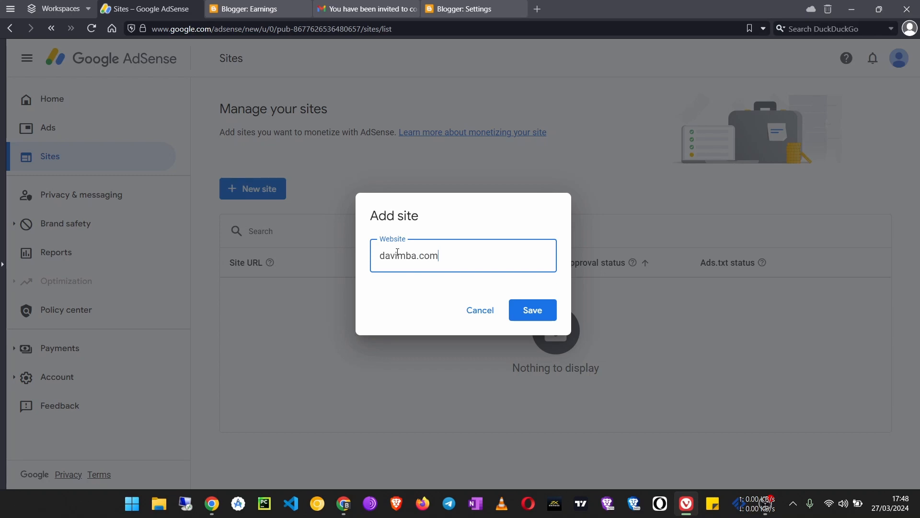
left_click(543, 310)
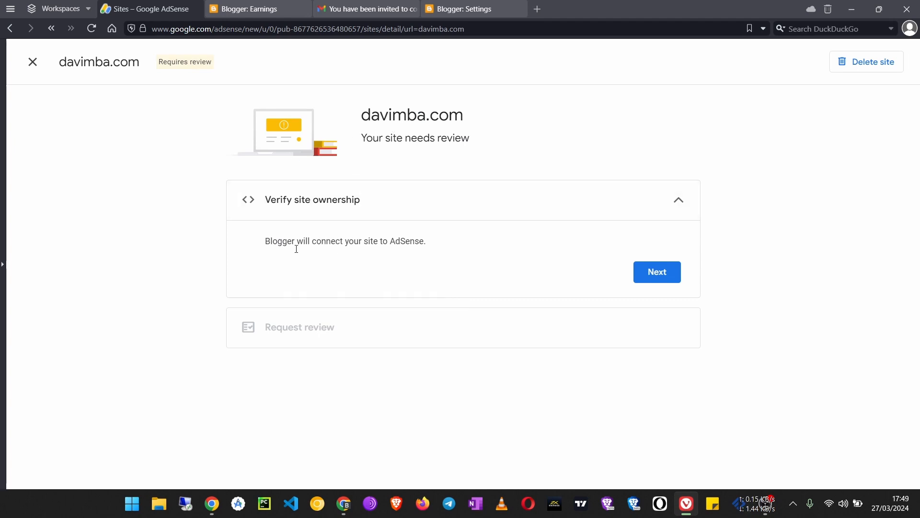
Verify ownership of davimba.com through Blogger and request its AdSense review.
left_click(644, 273)
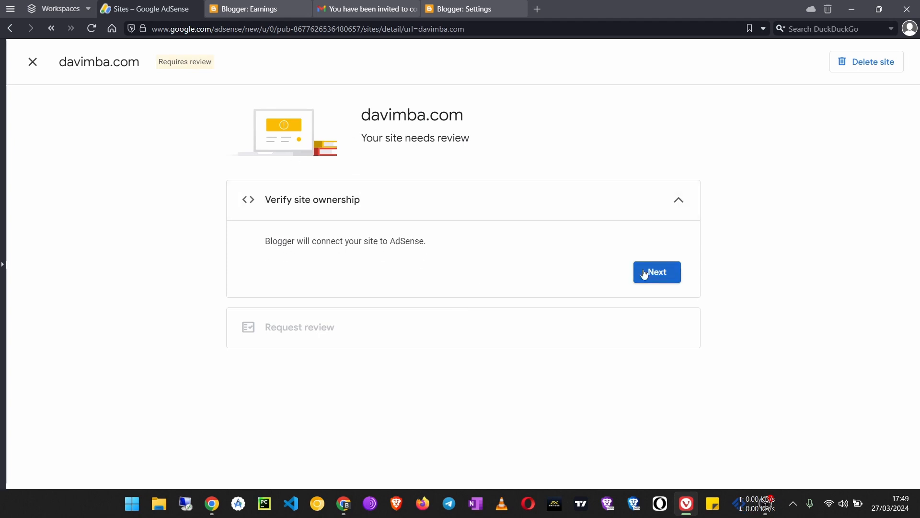
scroll(391, 374, "down", 1)
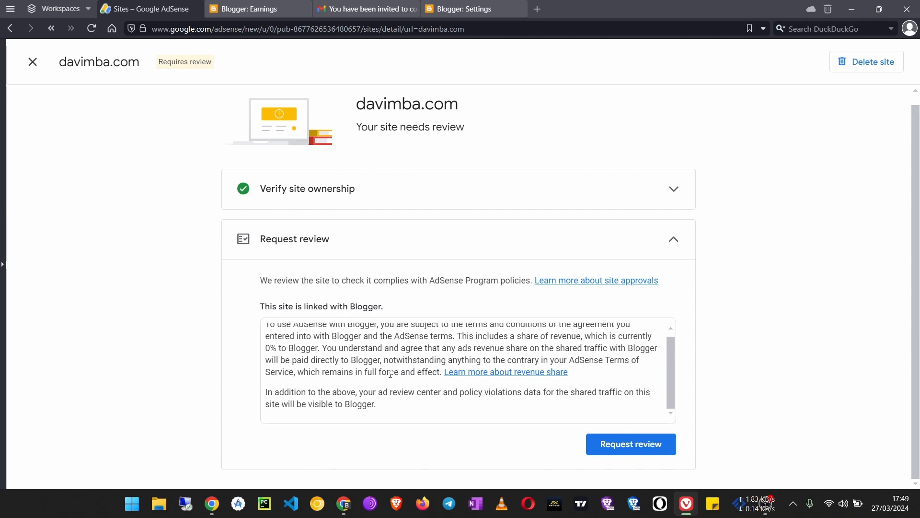
left_click(603, 439)
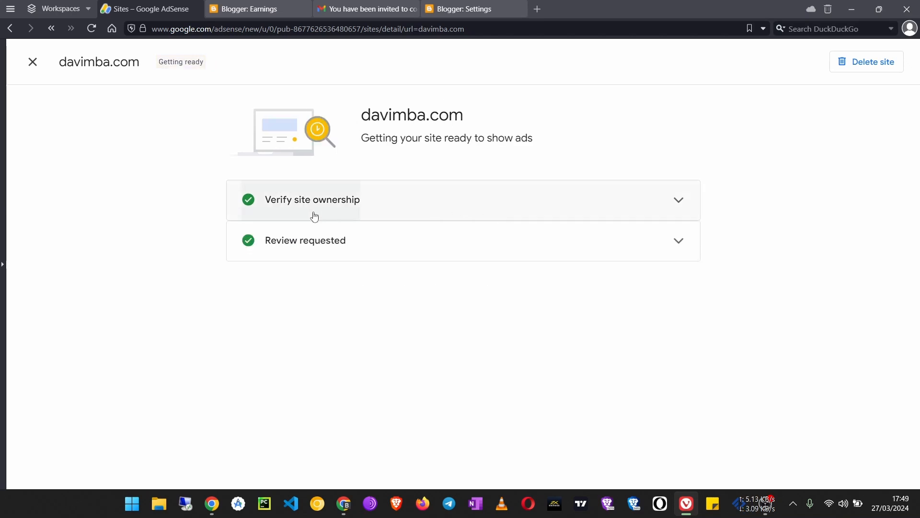
Examine the ownership verification and review request details for davimba.com, then return to the list of sites.
left_click_drag(550, 147, 287, 140)
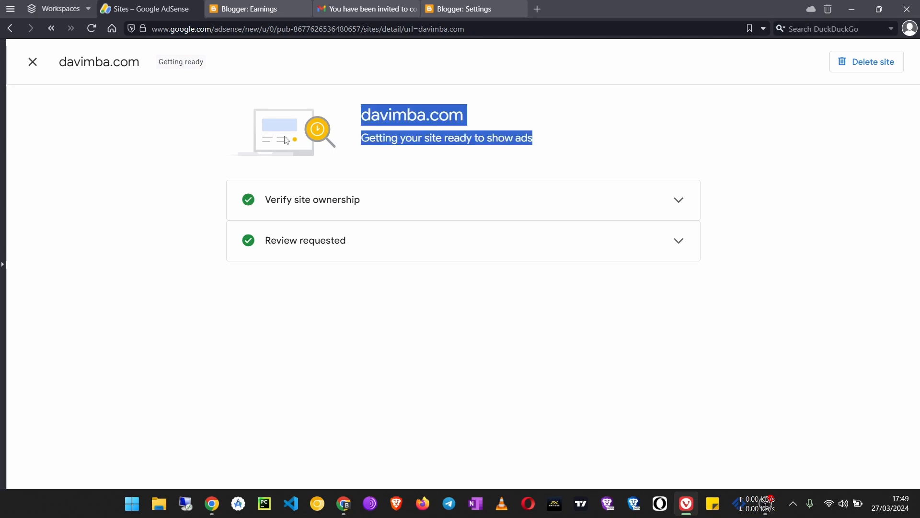
left_click(492, 253)
left_click(519, 203)
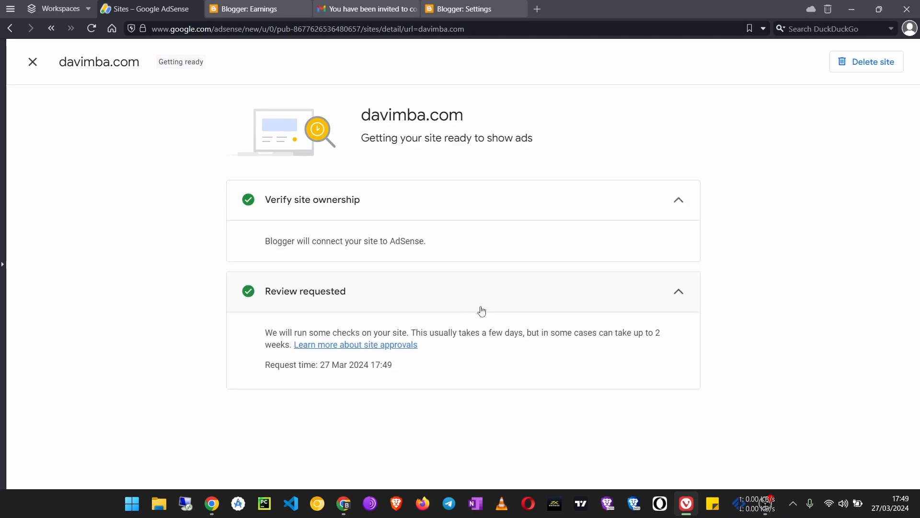
left_click(429, 310)
left_click(438, 201)
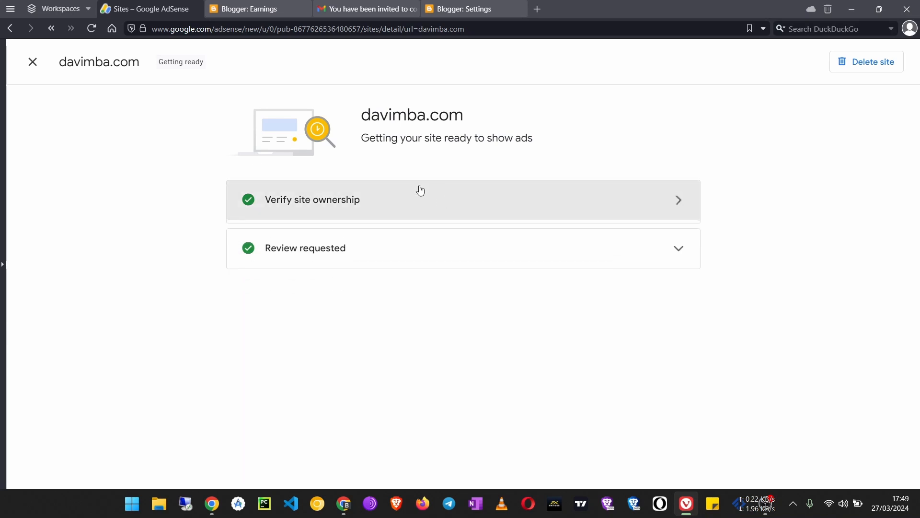
left_click(28, 65)
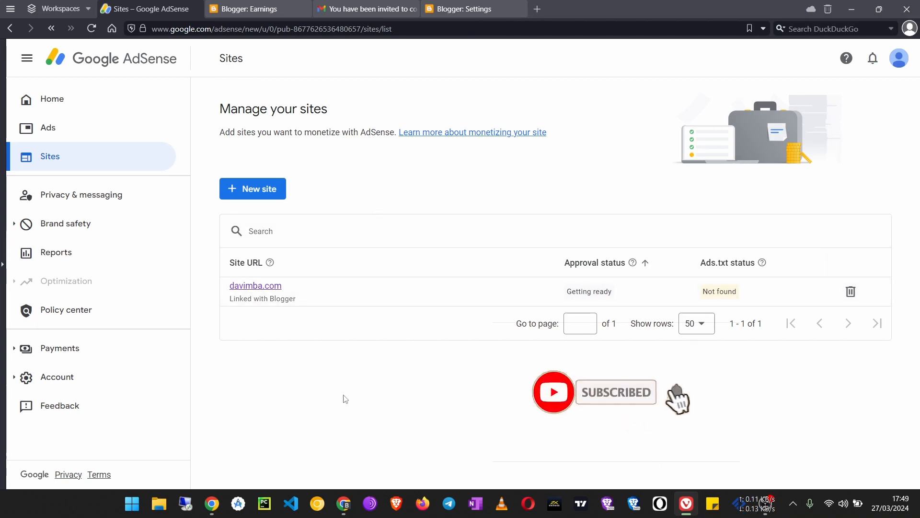
Switch Blogger to the Granga blog, view the live blog and copy its address, grangaga.blogspot.com.
left_click(251, 9)
left_click(54, 95)
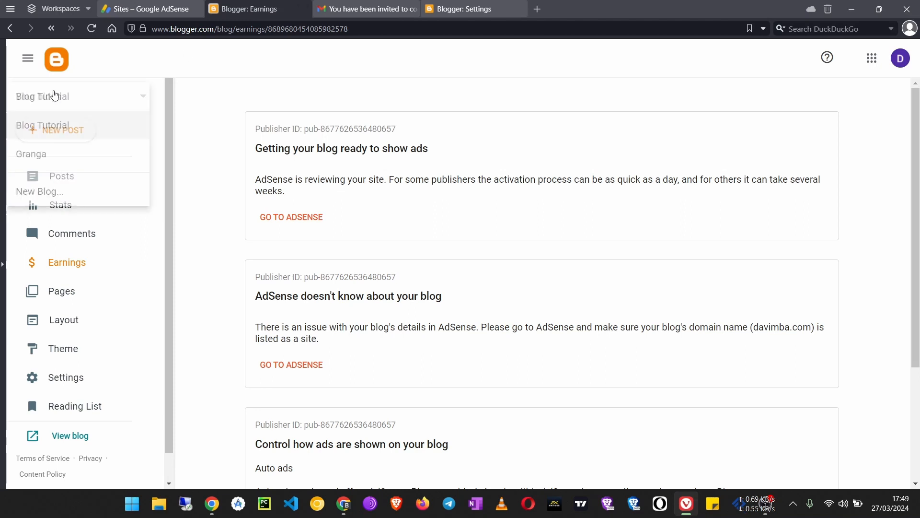
left_click(49, 158)
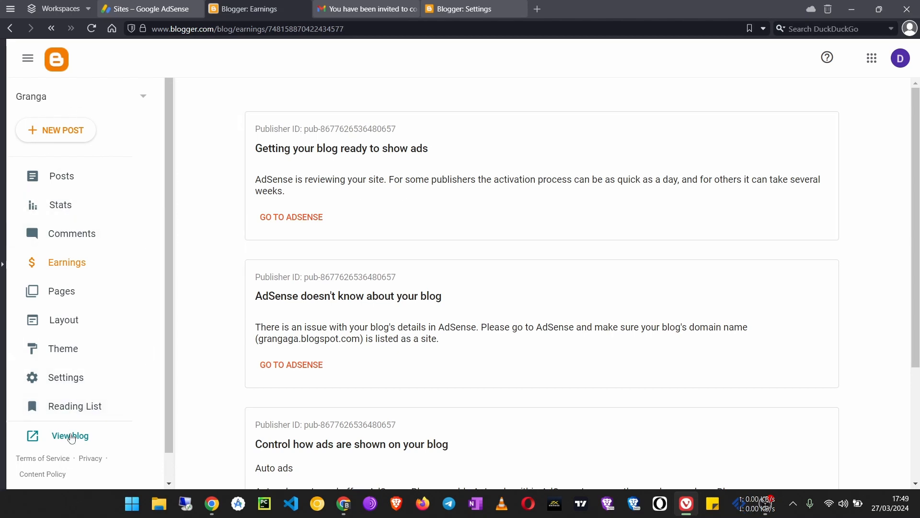
left_click(68, 445)
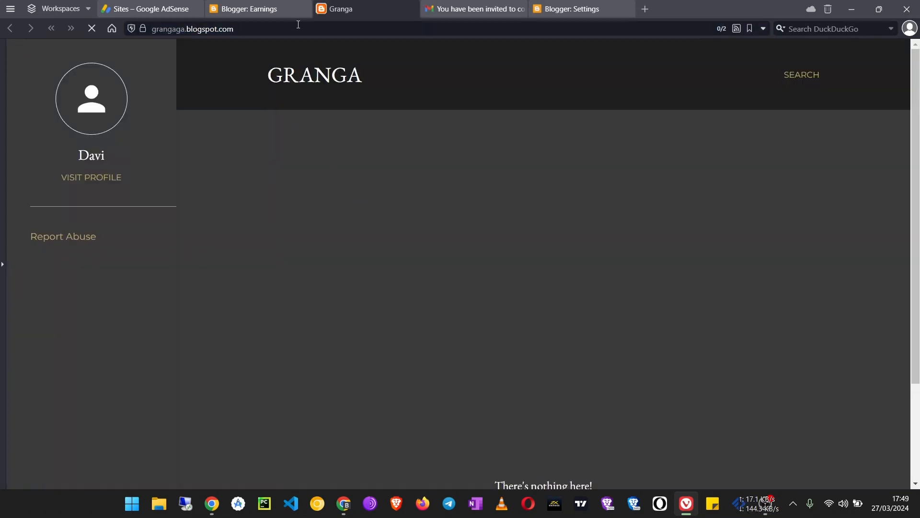
left_click_drag(299, 24, 178, 32)
key("ctrl+c")
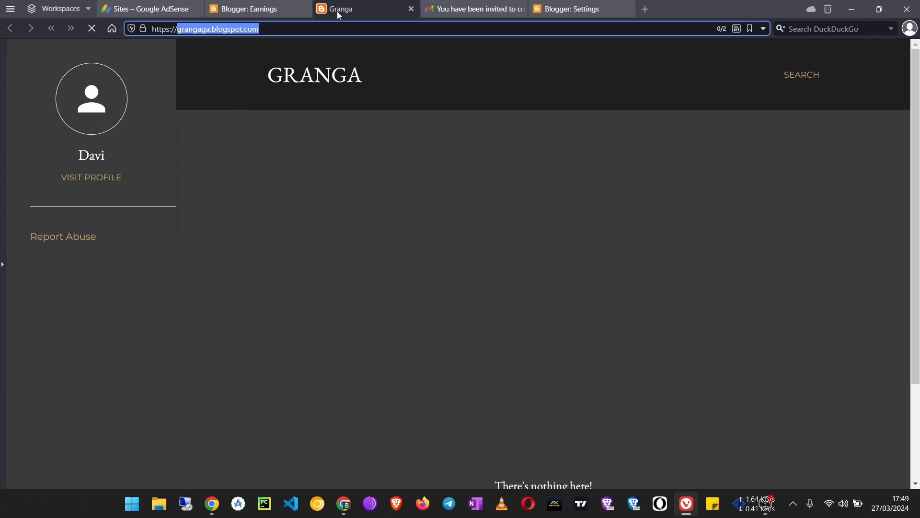
Add grangaga.blogspot.com as a new site in AdSense.
left_click(152, 10)
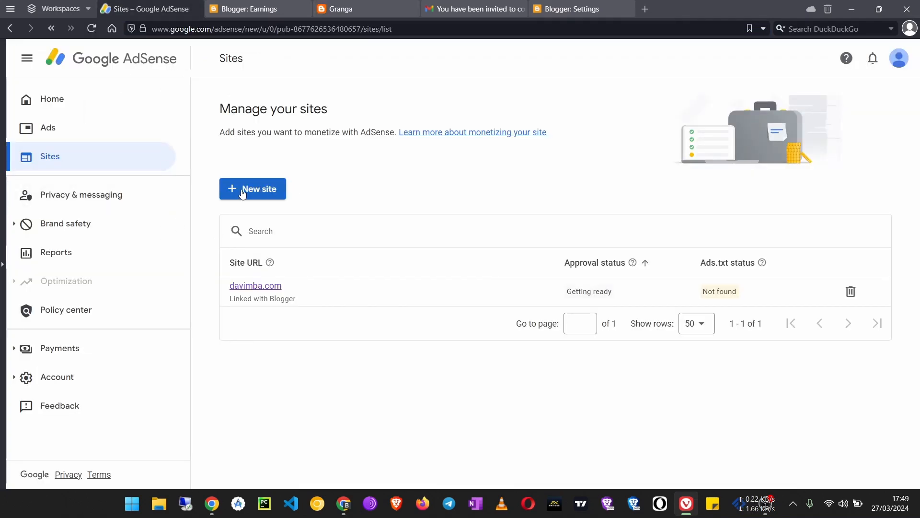
left_click(115, 104)
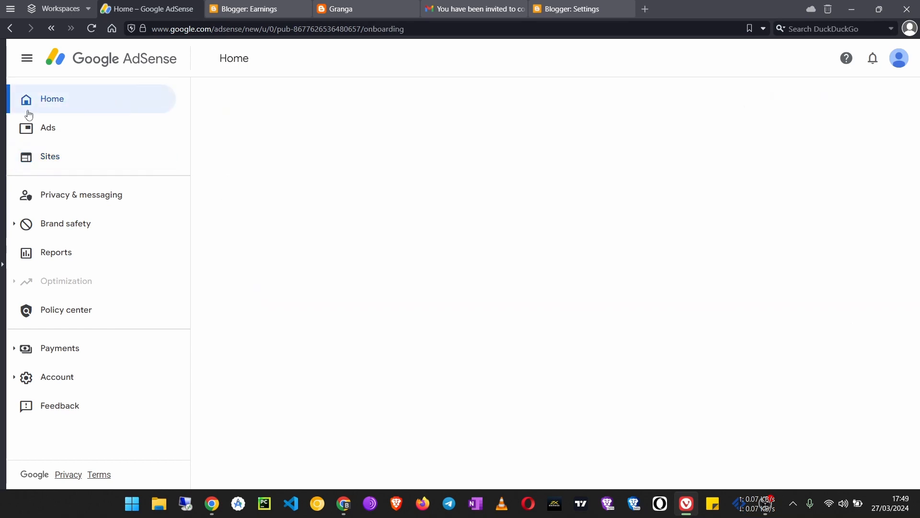
left_click(67, 157)
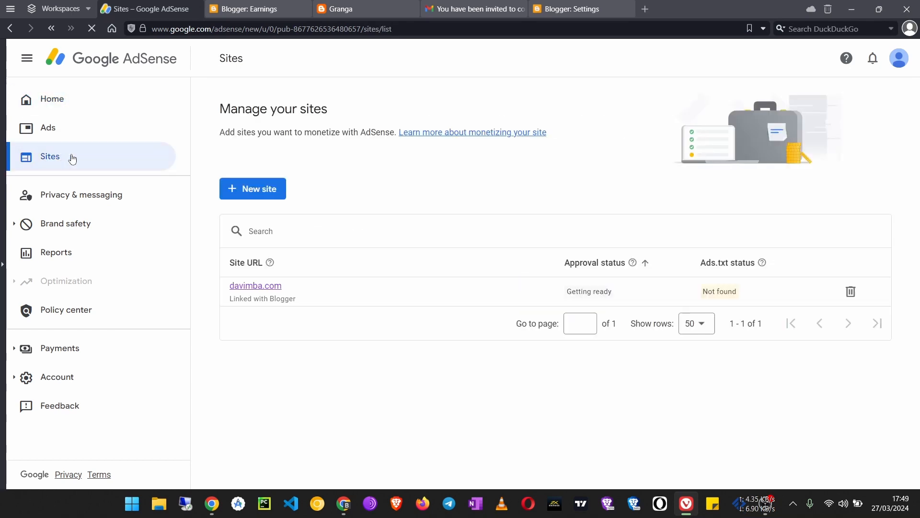
left_click(269, 190)
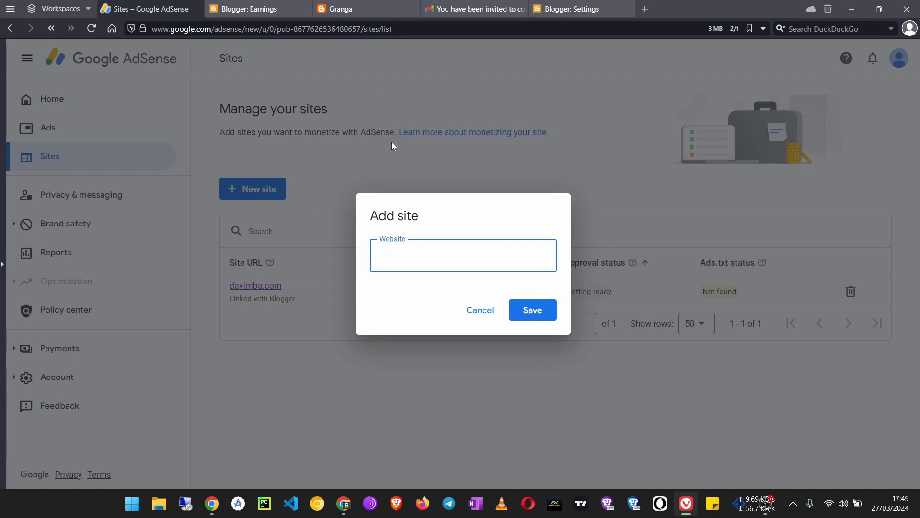
key("ctrl+v")
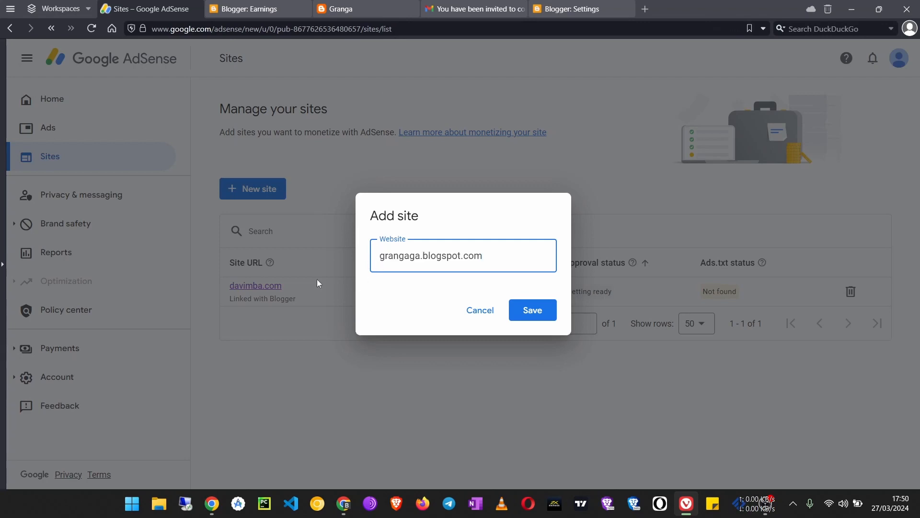
left_click(533, 311)
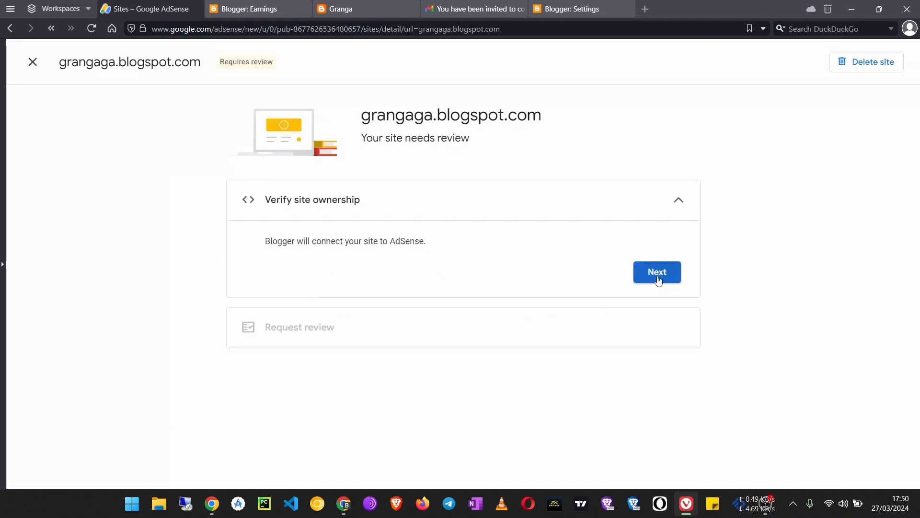
Verify ownership of grangaga.blogspot.com through Blogger, request its AdSense review and return to the list of sites.
left_click(655, 276)
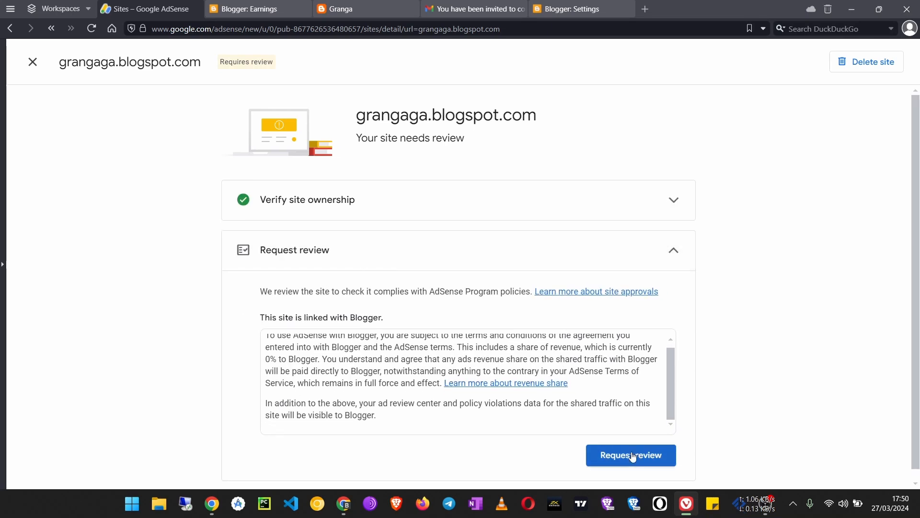
left_click(644, 456)
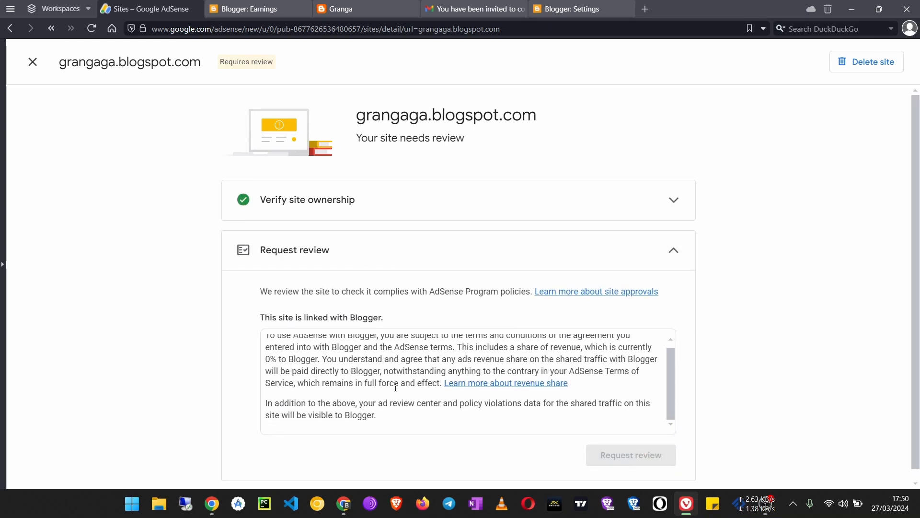
left_click(33, 63)
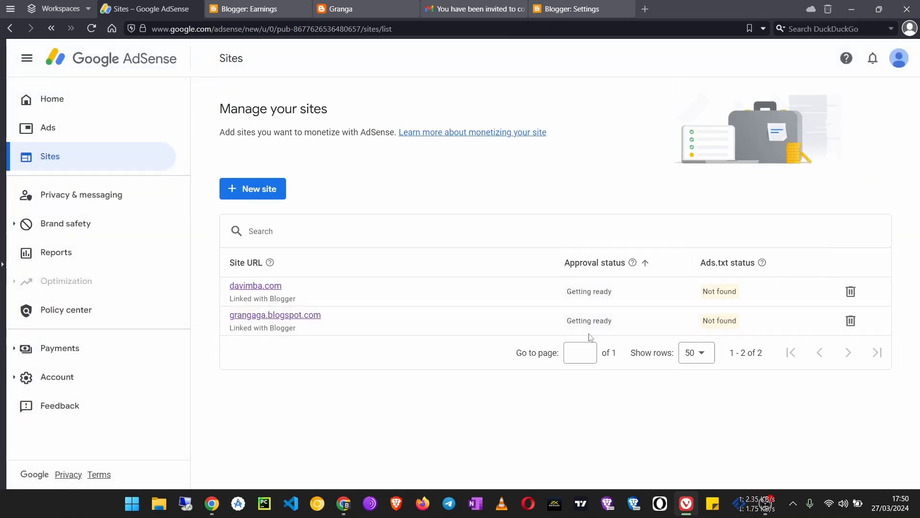
Check the approval status of davimba.com and grangaga.blogspot.com in the site list, then go to the AdSense home page.
mouse_move(553, 288)
left_mouse_down()
mouse_move(657, 288)
mouse_move(559, 283)
left_mouse_up()
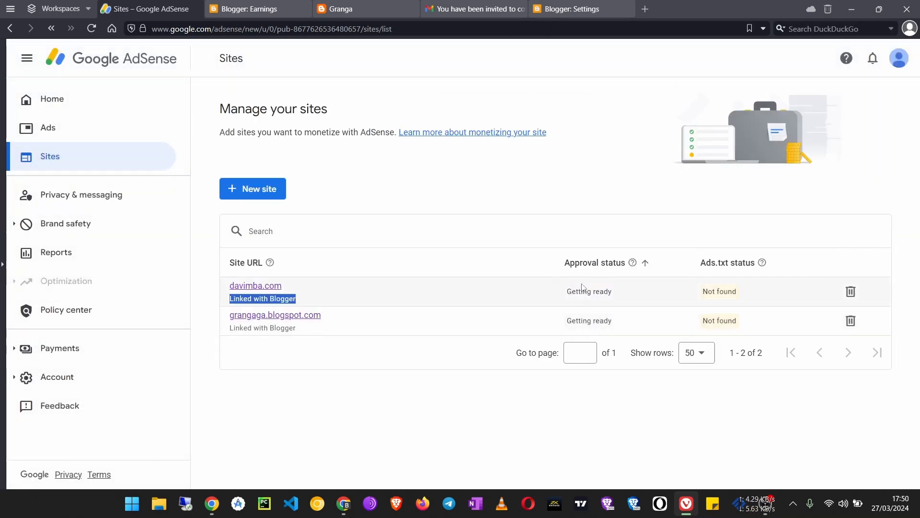
left_click(624, 297)
left_click_drag(561, 332, 643, 328)
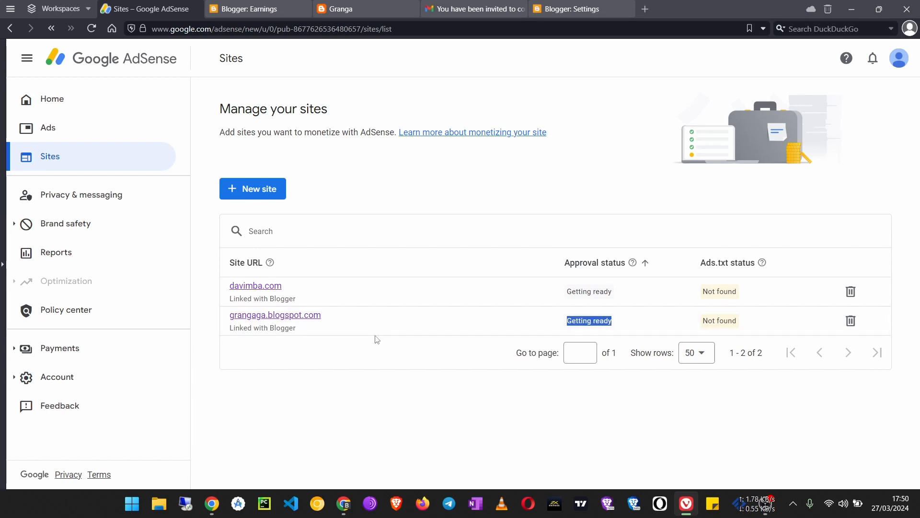
left_click_drag(588, 293, 556, 296)
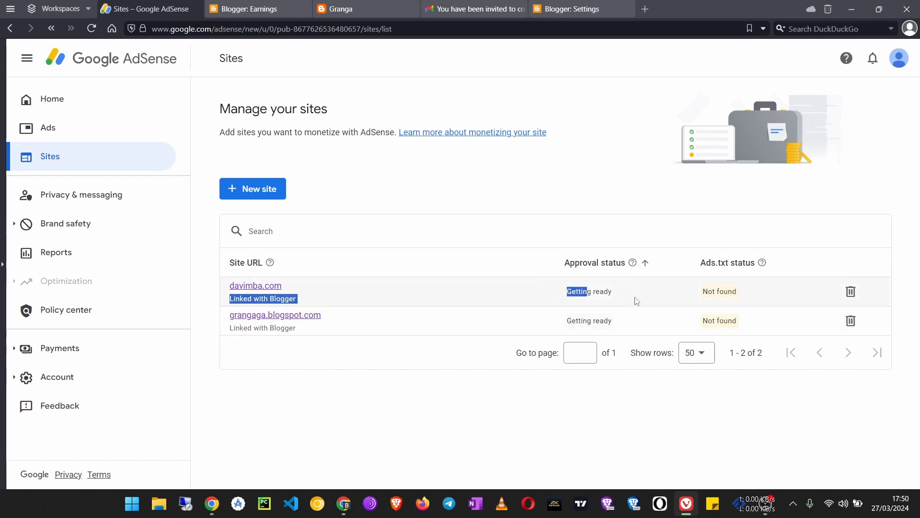
left_click_drag(632, 297, 528, 298)
left_click_drag(620, 329, 518, 325)
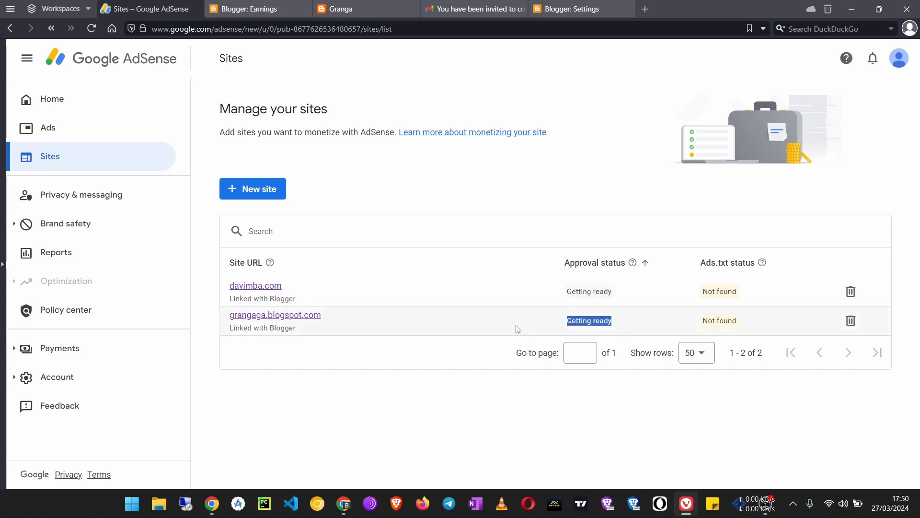
left_click(77, 100)
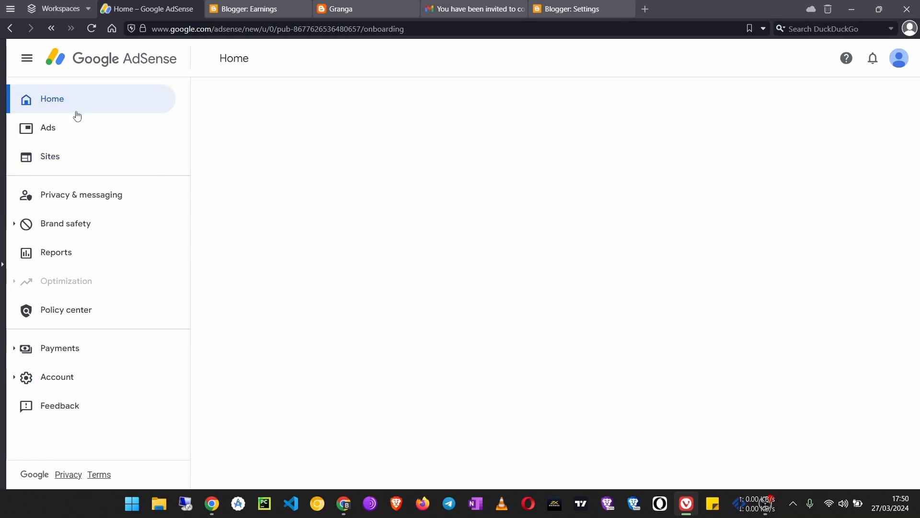